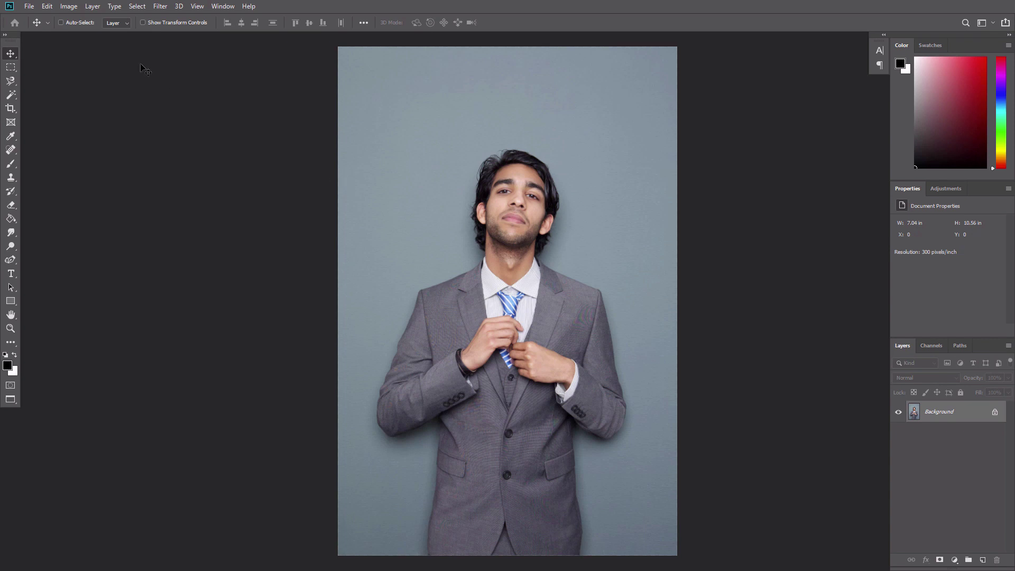
# Check the image's colour mode and image size, closing both without changes.
pyautogui.click(76, 6)
pyautogui.moveTo(81, 20)
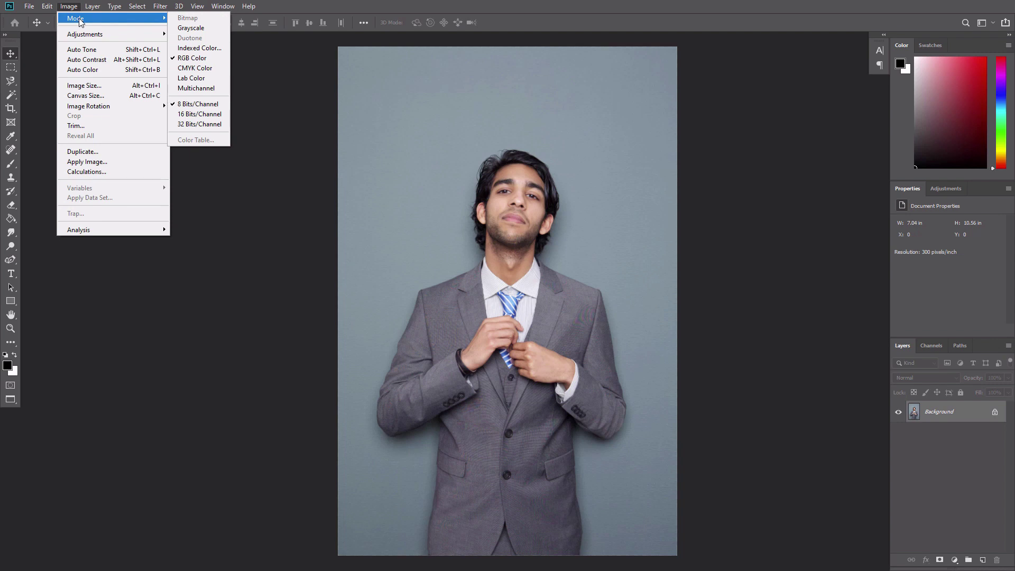
pyautogui.click(75, 15)
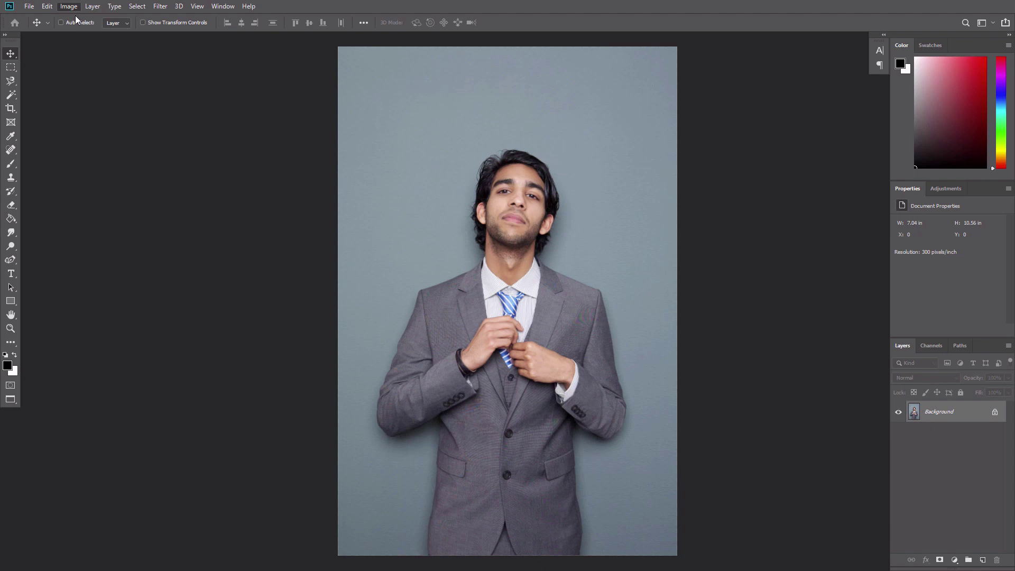
pyautogui.click(74, 6)
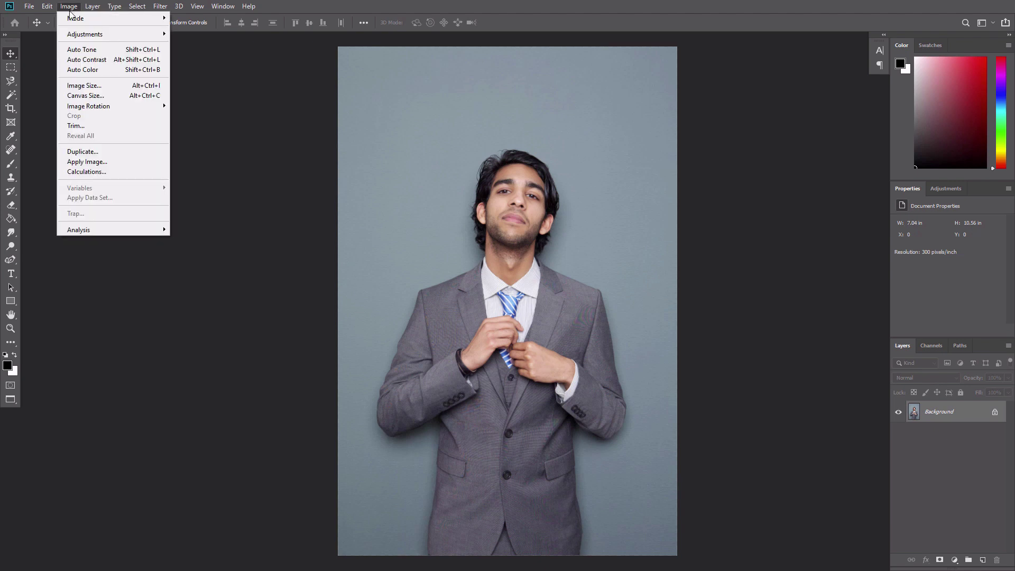
pyautogui.click(85, 87)
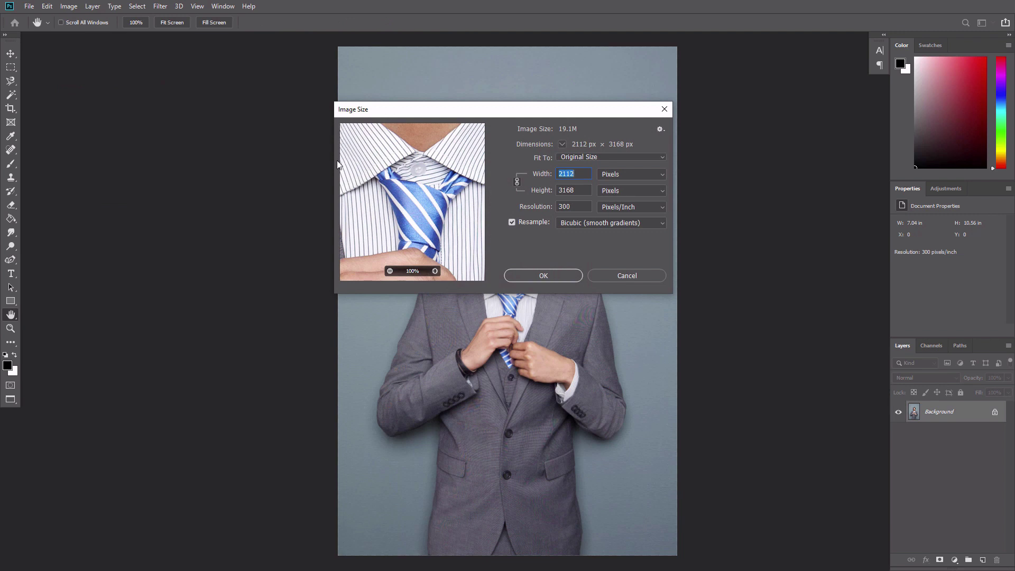
pyautogui.press('Escape')
pyautogui.press('v')
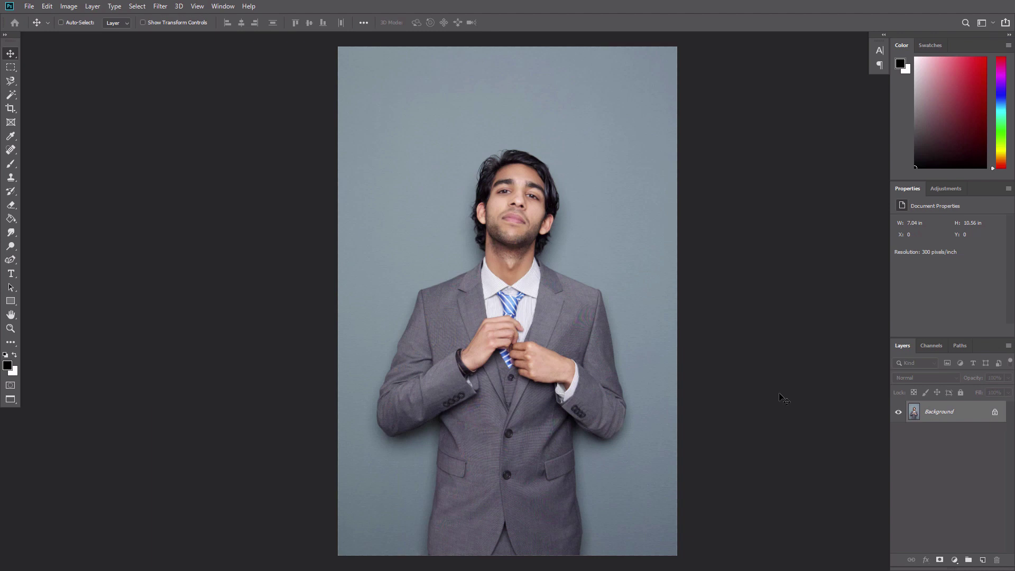
# Crop the top of the portrait down toward the head and fit it in view.
pyautogui.press('c')
pyautogui.moveTo(520, 39); pyautogui.dragTo(513, 83)
pyautogui.press('Return')
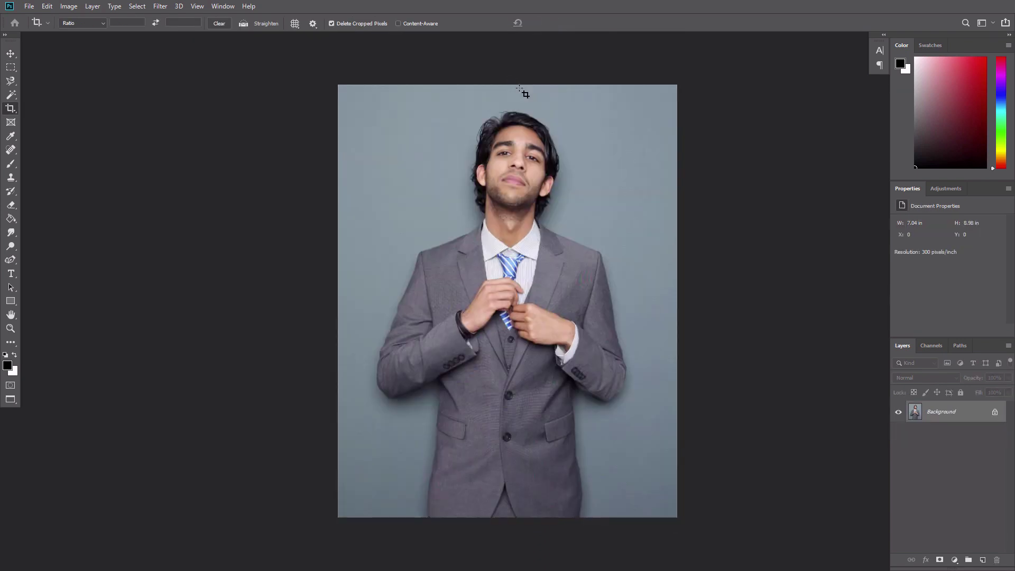
pyautogui.hotkey('ctrl', '0')
pyautogui.press('v')
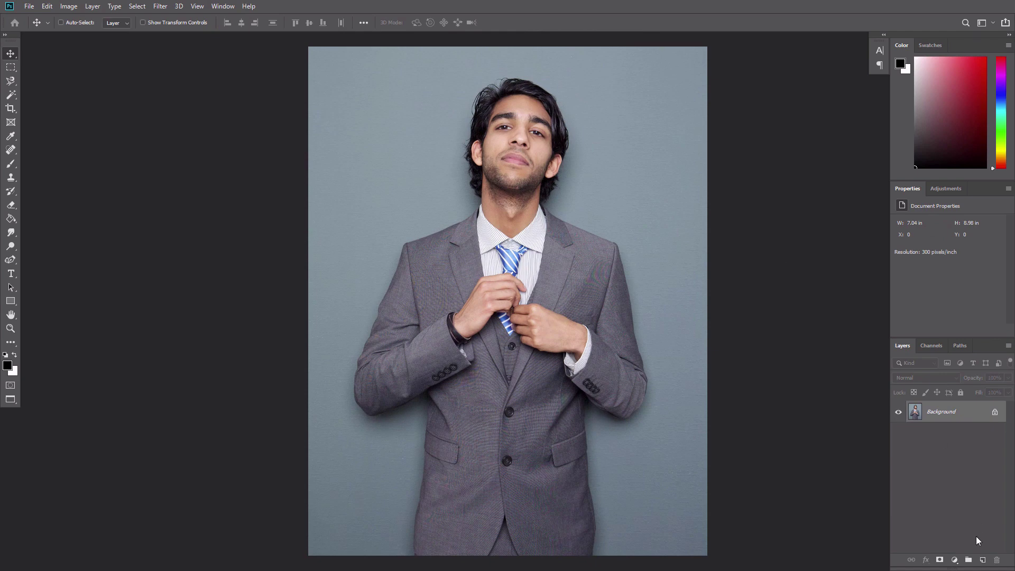
# Add a layer named 'Temp 1' filled with a stamped merged copy of the photo.
pyautogui.click(983, 560)
pyautogui.doubleClick(939, 411)
pyautogui.write('Temp 1')
pyautogui.press('Return')
pyautogui.hotkey('ctrl', 'shift', 'alt', 'e')
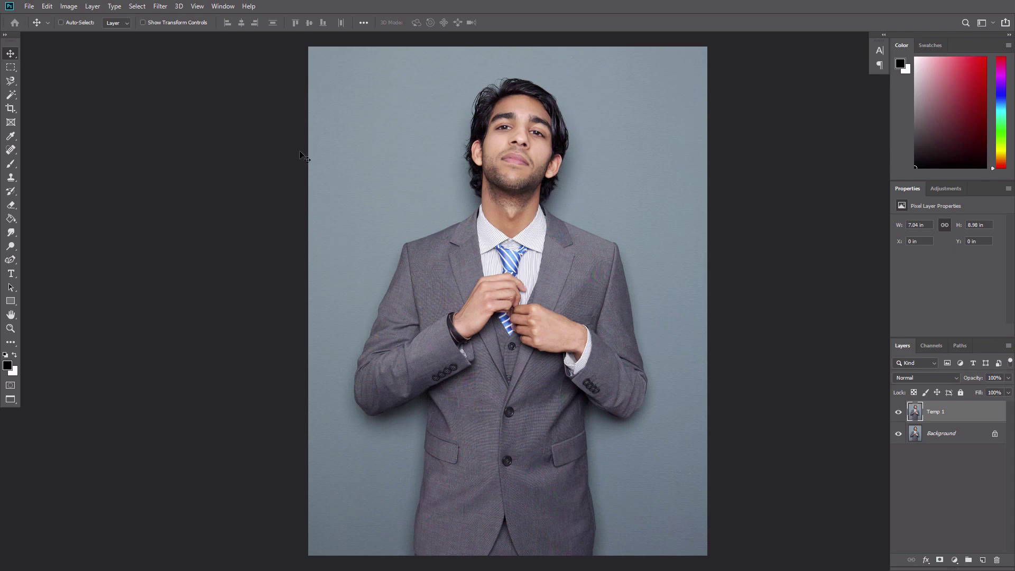
# Apply Shadows/Highlights to Temp 1 with Shadows 10% and Highlights 2%.
pyautogui.click(69, 6)
pyautogui.moveTo(76, 34)
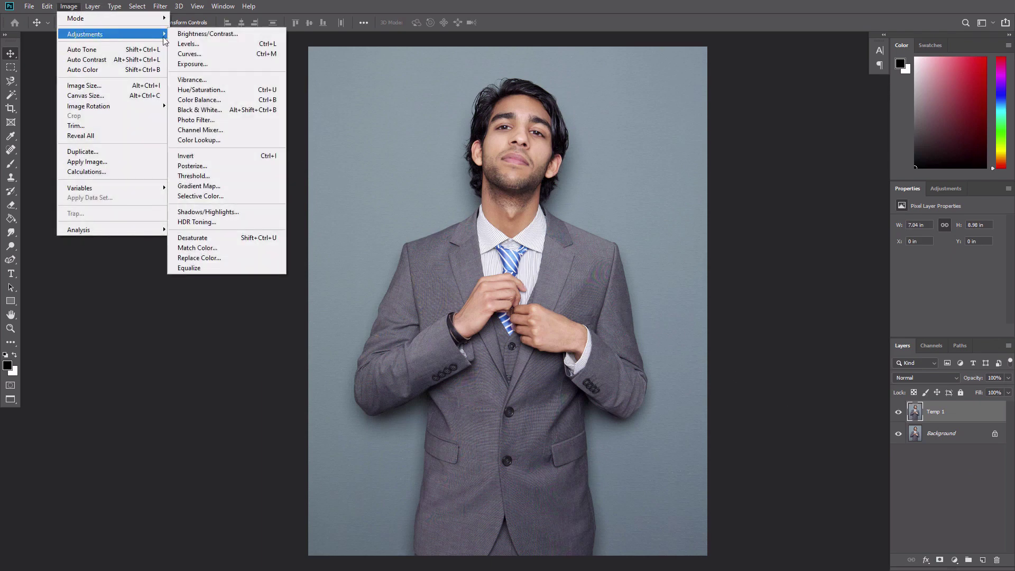
pyautogui.click(208, 211)
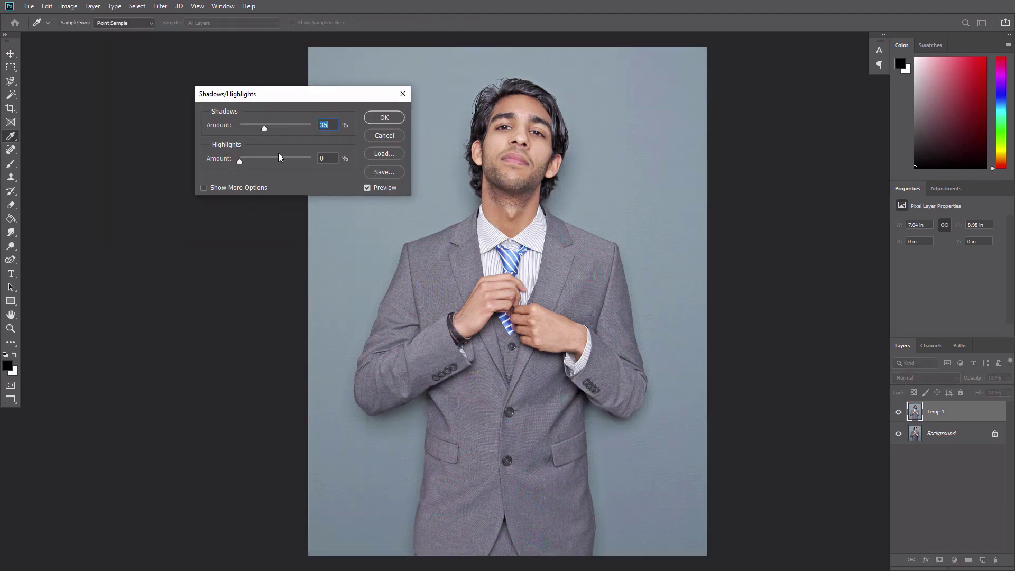
pyautogui.write('10')
pyautogui.click(325, 158)
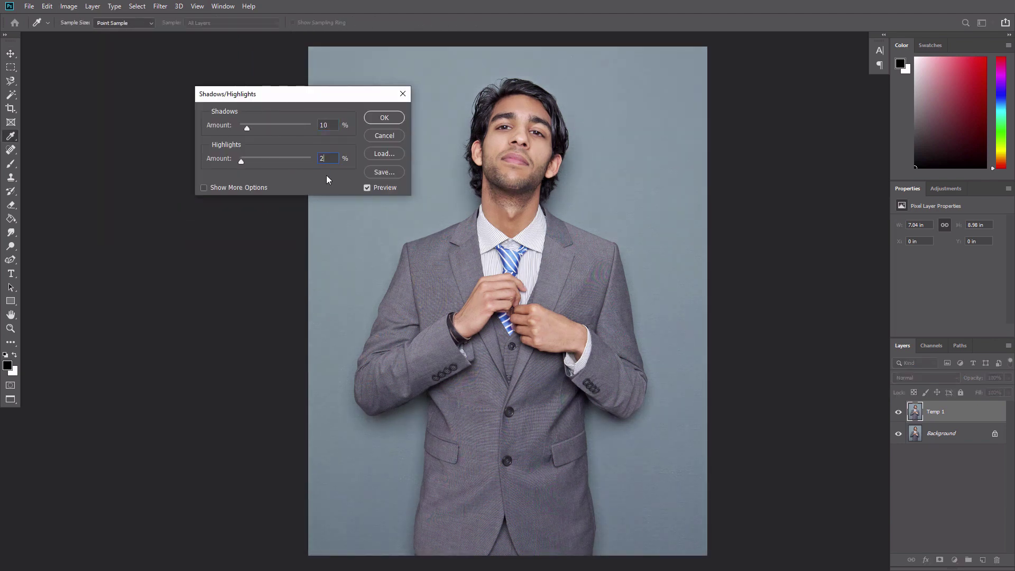
pyautogui.click(379, 119)
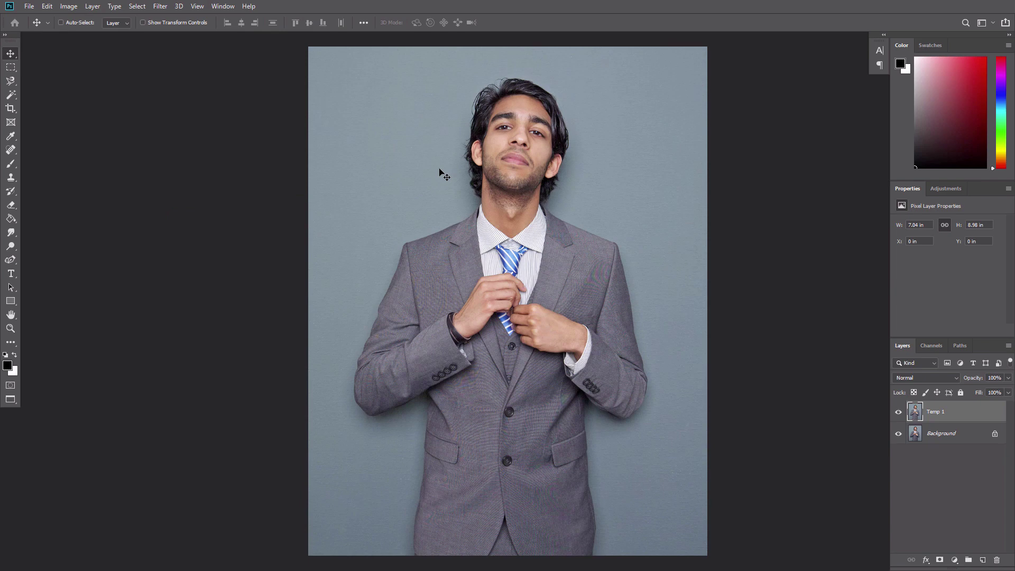
# Add a layer named 'Temp 2' holding a stamped merged copy of the photo.
pyautogui.click(984, 560)
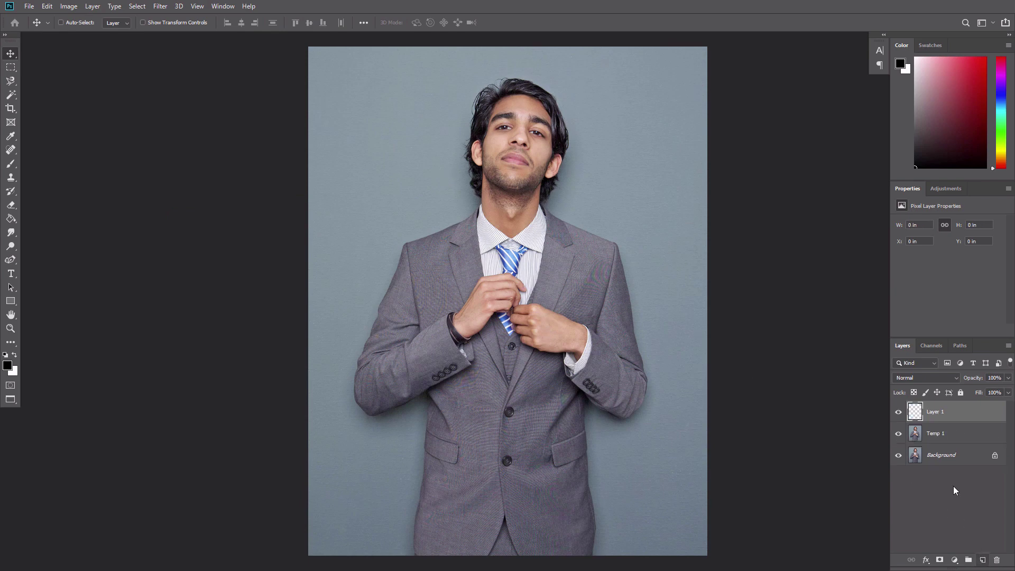
pyautogui.doubleClick(934, 414)
pyautogui.write('Temp 2')
pyautogui.press('Return')
pyautogui.hotkey('ctrl', 'alt', 'shift', 'e')
# Sharpen Temp 2 and set its blend mode to Soft Light.
pyautogui.click(160, 7)
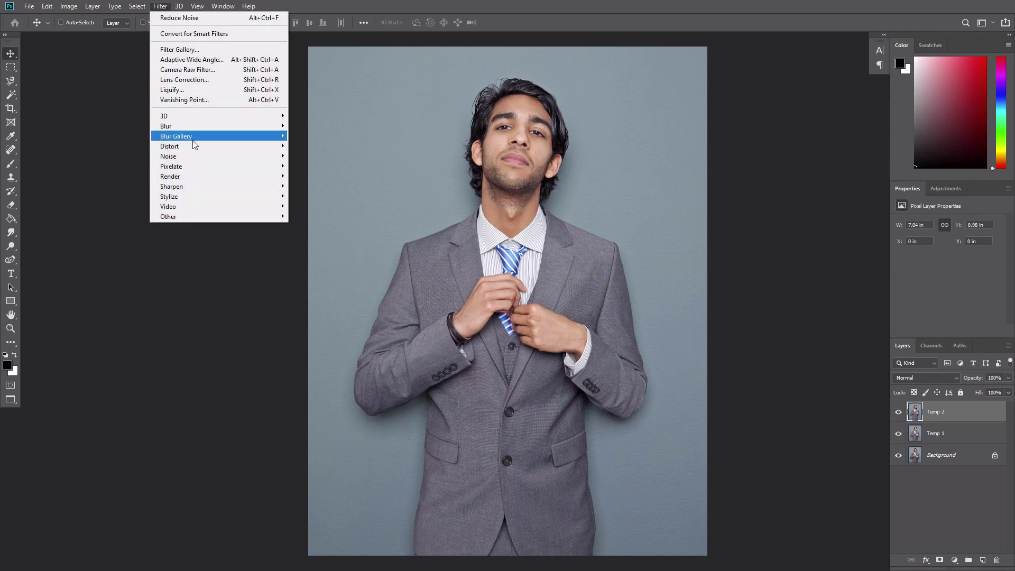
pyautogui.moveTo(195, 186)
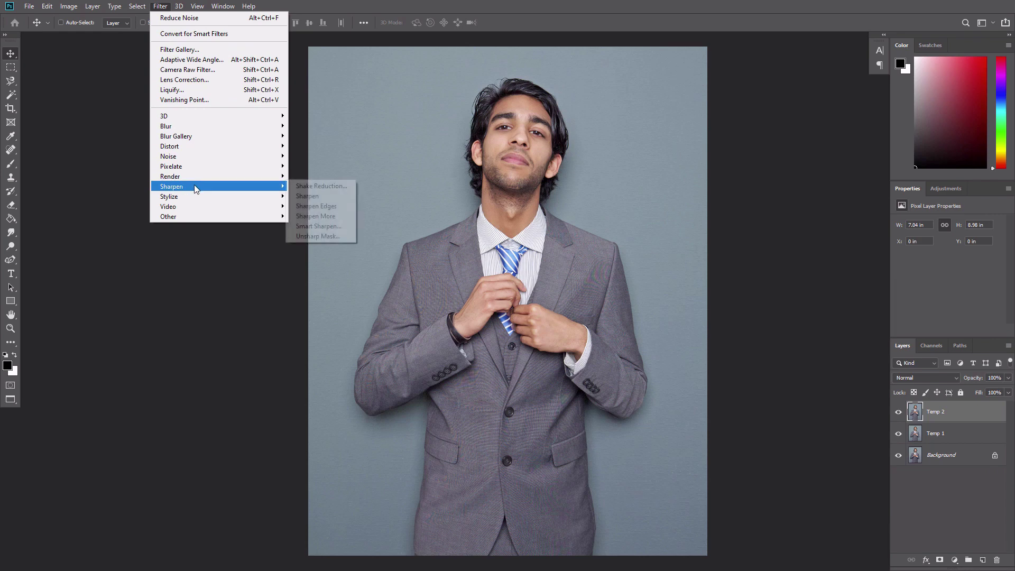
pyautogui.click(318, 196)
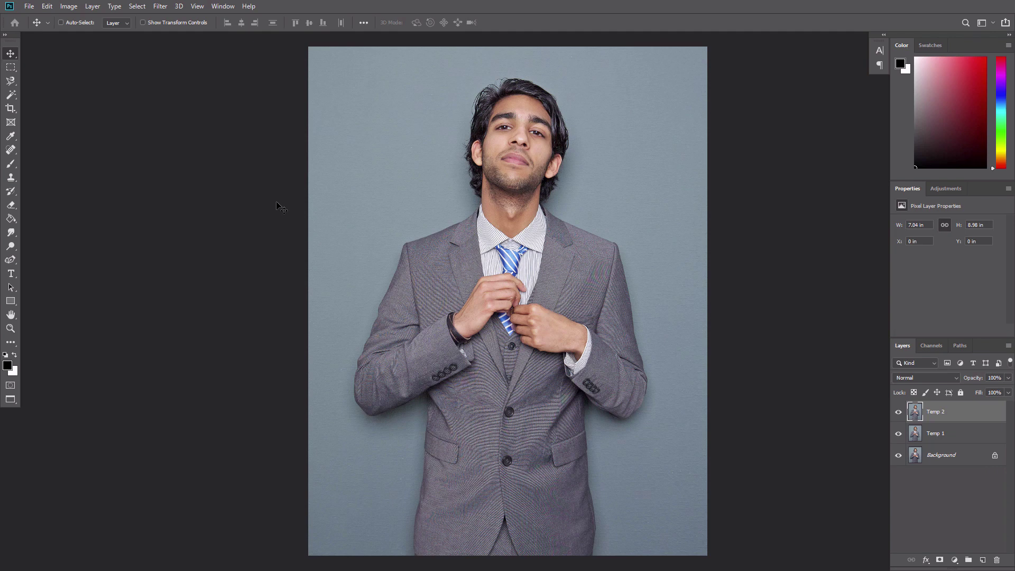
pyautogui.click(905, 378)
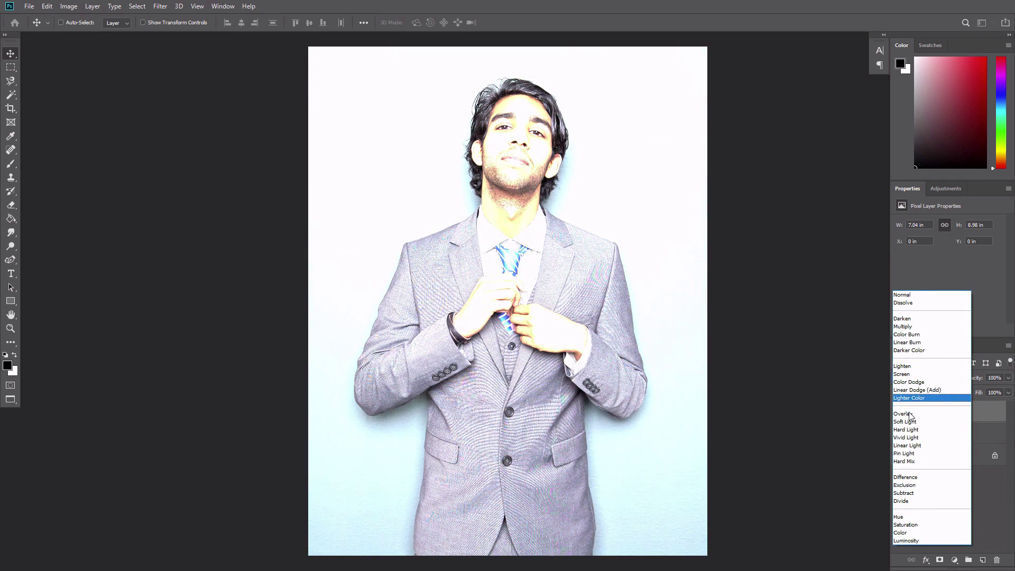
pyautogui.click(907, 422)
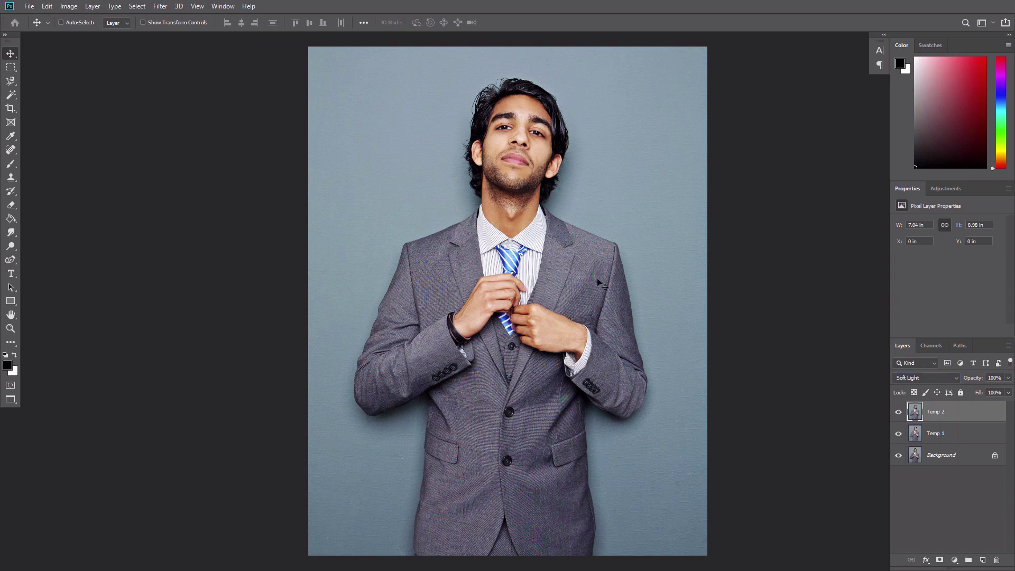
# Run a High Pass filter at radius 1.5 on Temp 2.
pyautogui.click(161, 6)
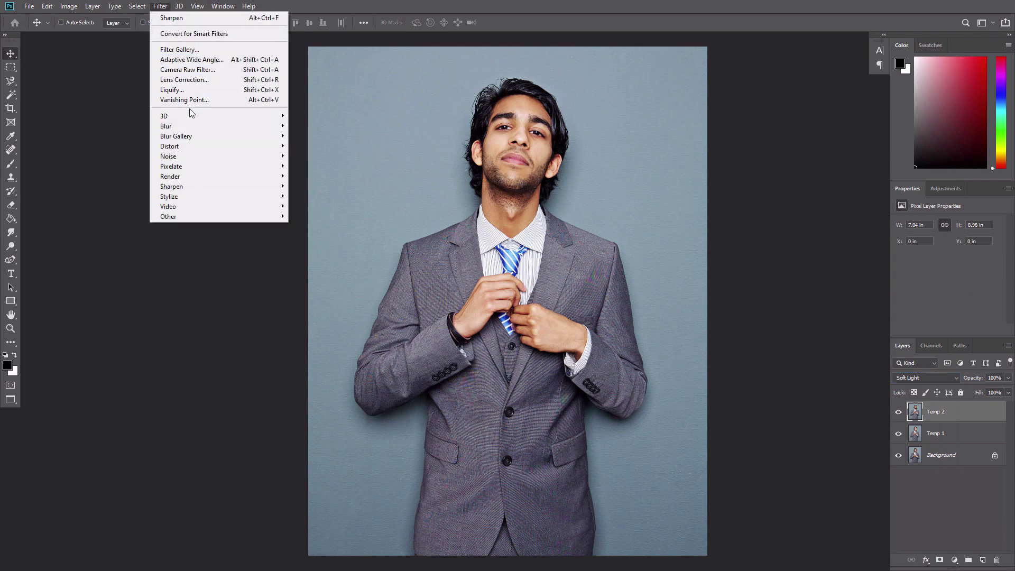
pyautogui.moveTo(210, 216)
pyautogui.click(319, 228)
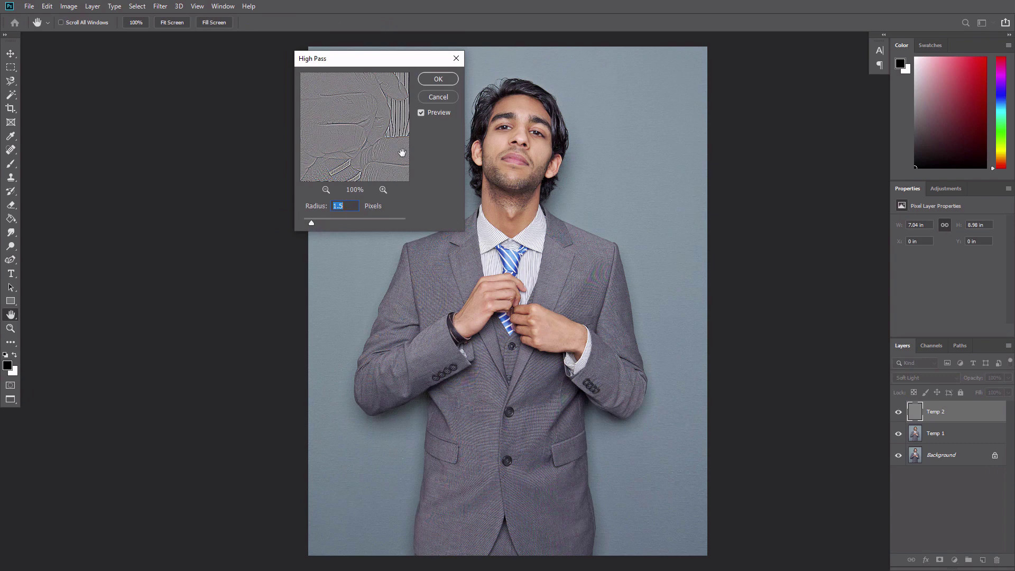
pyautogui.click(438, 79)
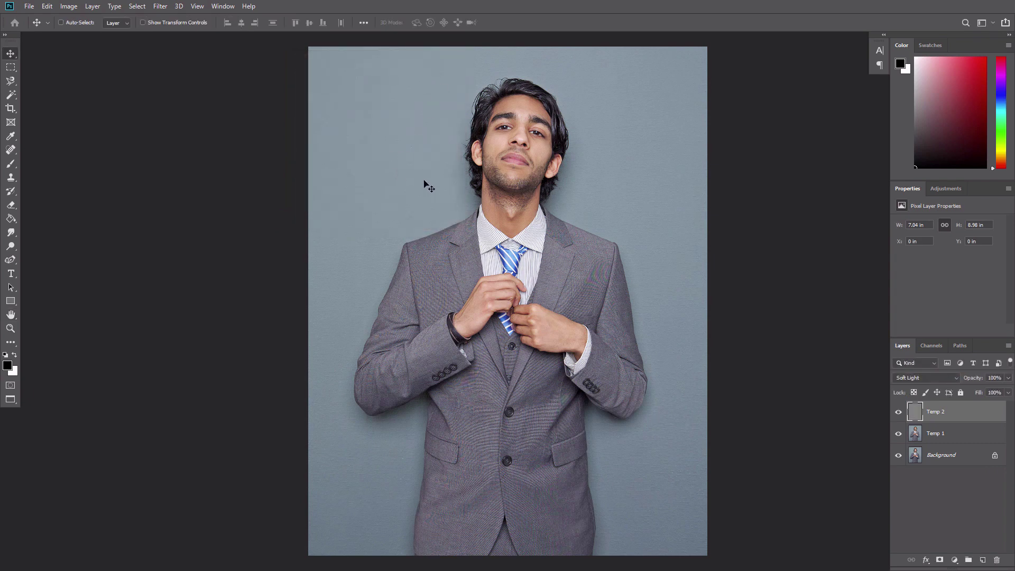
# Undo the Temp 2 layer and apply the Diffuse filter to Temp 1.
pyautogui.hotkey('ctrl', 'z')
pyautogui.hotkey('ctrl', 'z')
pyautogui.hotkey('ctrl', 'z')
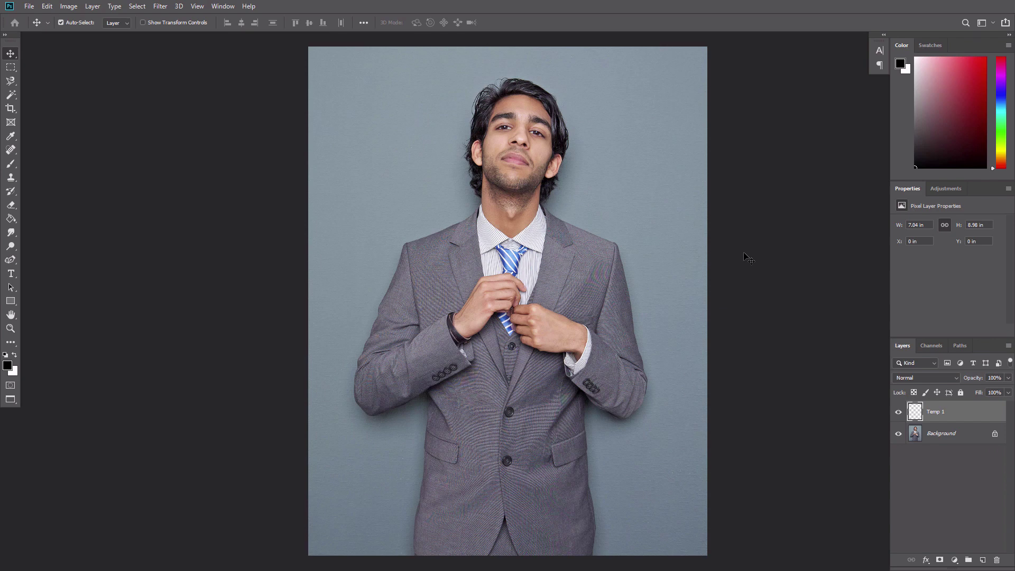
pyautogui.click(160, 6)
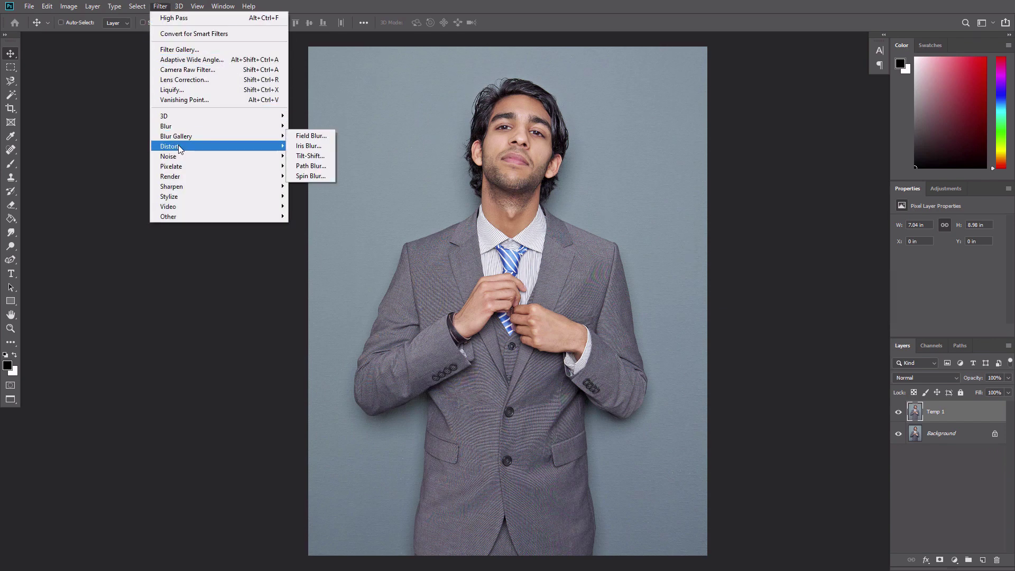
pyautogui.moveTo(189, 193)
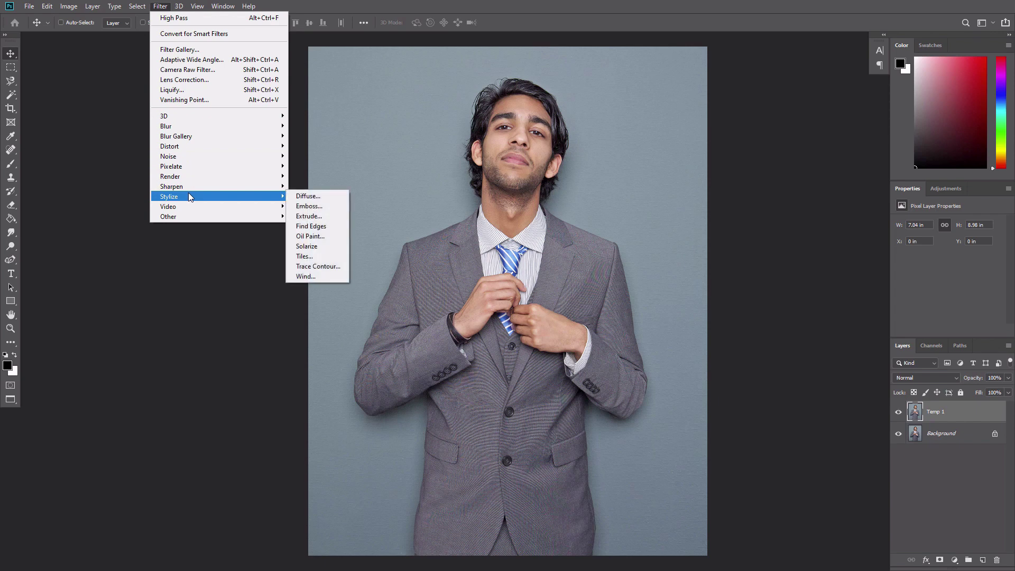
pyautogui.click(300, 196)
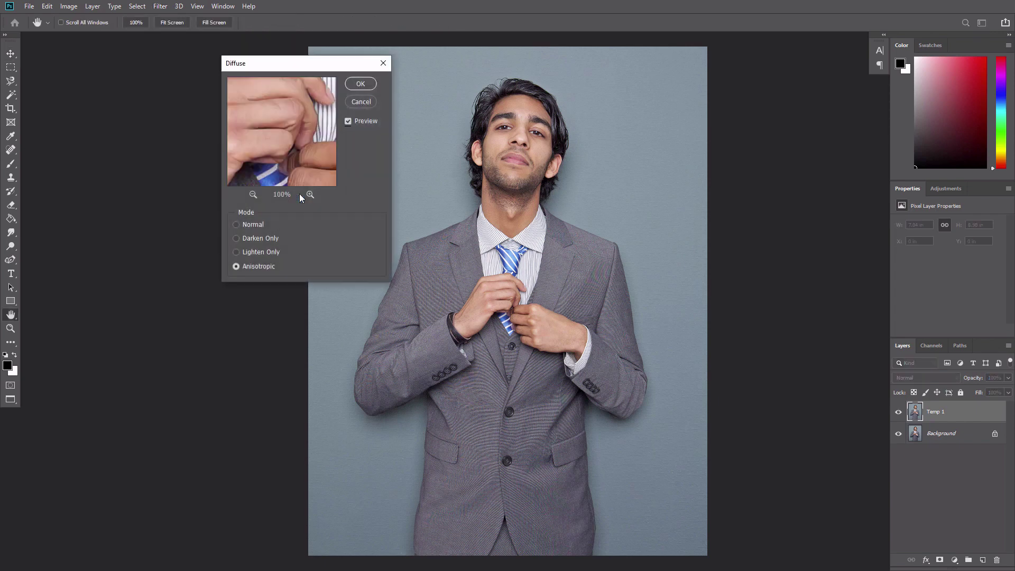
pyautogui.click(355, 84)
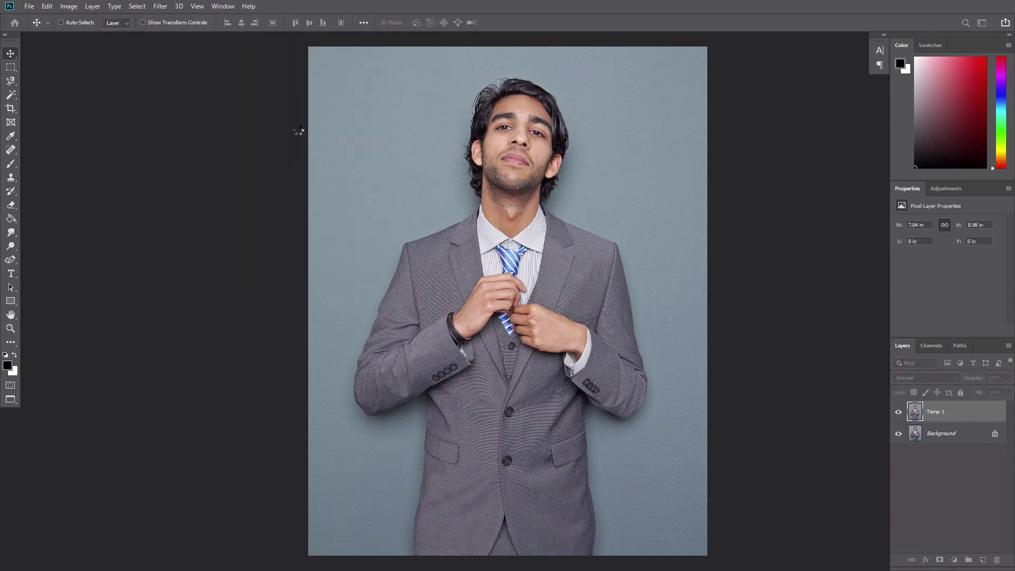
# Rotate Temp 1 90° clockwise twice and reapply Diffuse.
pyautogui.click(47, 6)
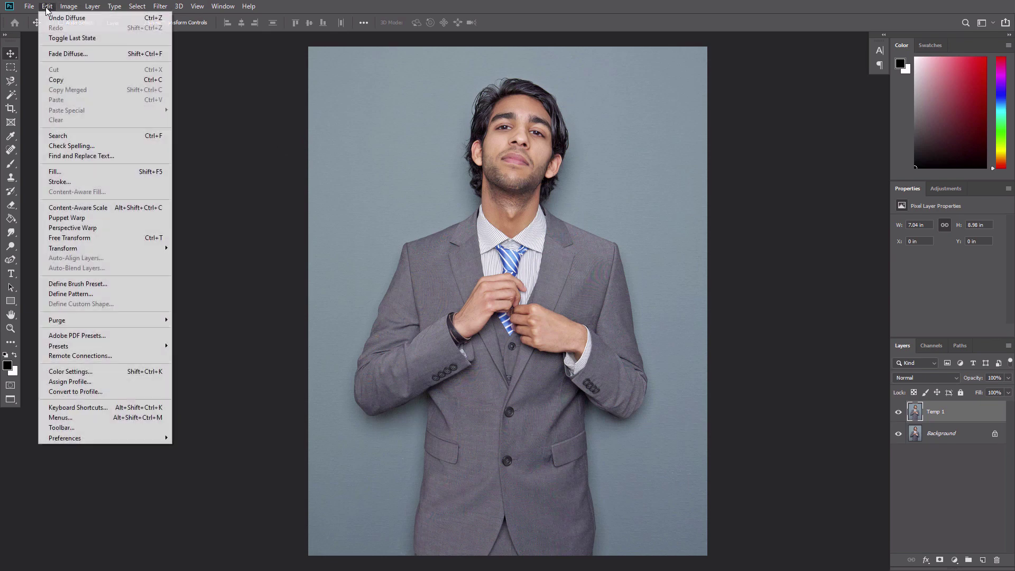
pyautogui.moveTo(96, 248)
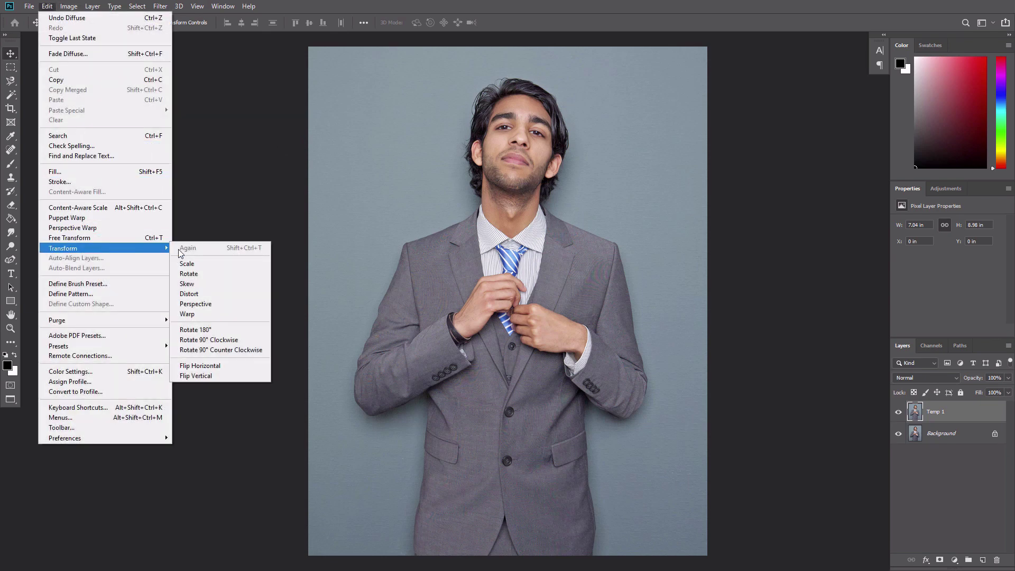
pyautogui.click(229, 339)
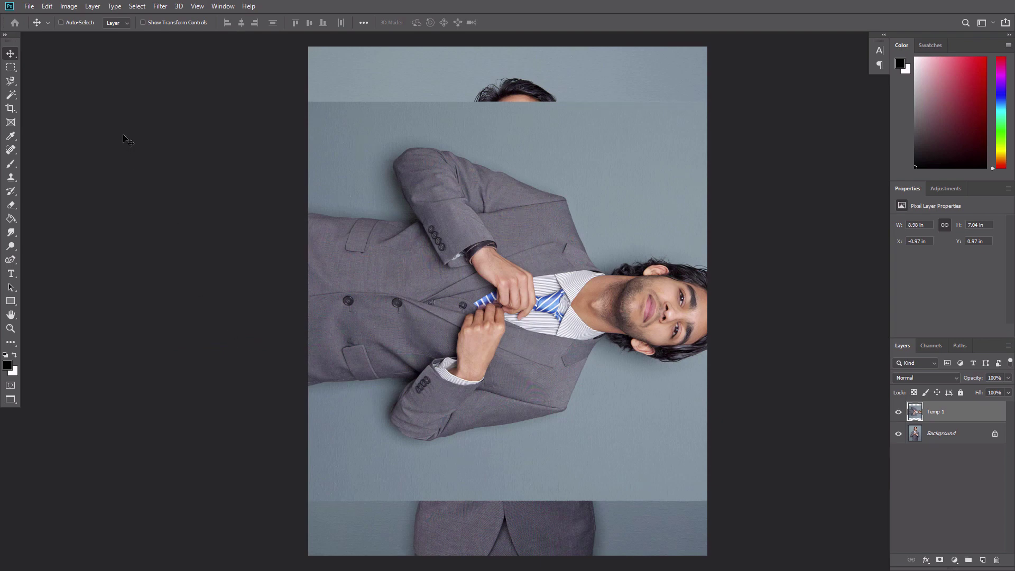
pyautogui.click(47, 7)
pyautogui.moveTo(82, 248)
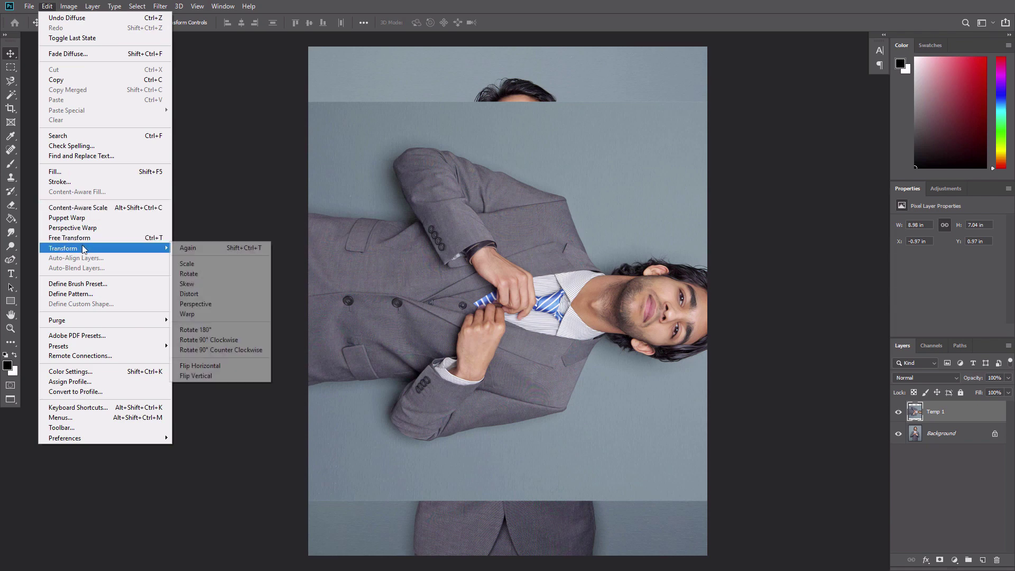
pyautogui.click(233, 341)
pyautogui.press('ctrl')
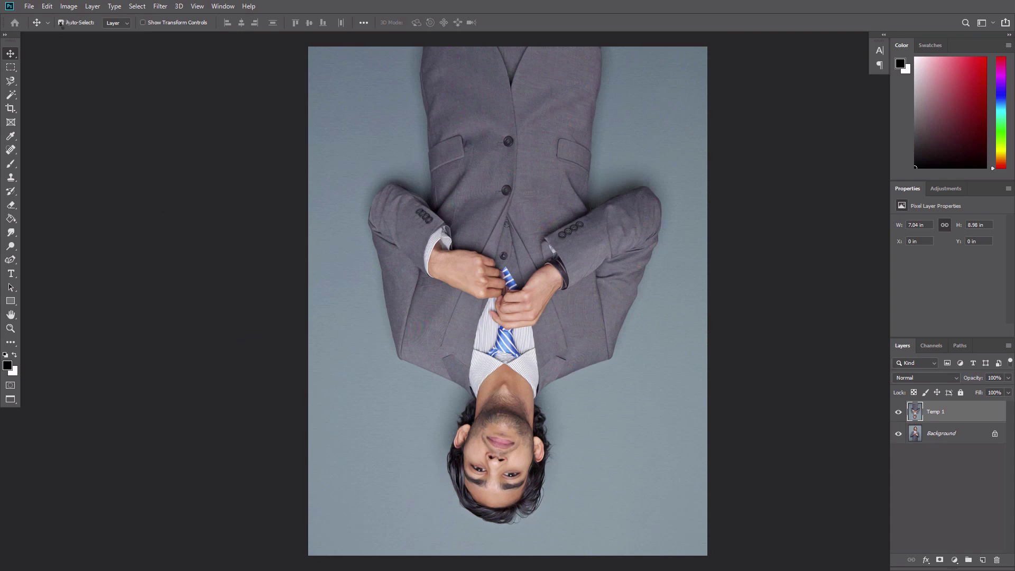
# Rotate Temp 1 180° so the portrait is upright again.
pyautogui.click(47, 7)
pyautogui.moveTo(98, 250)
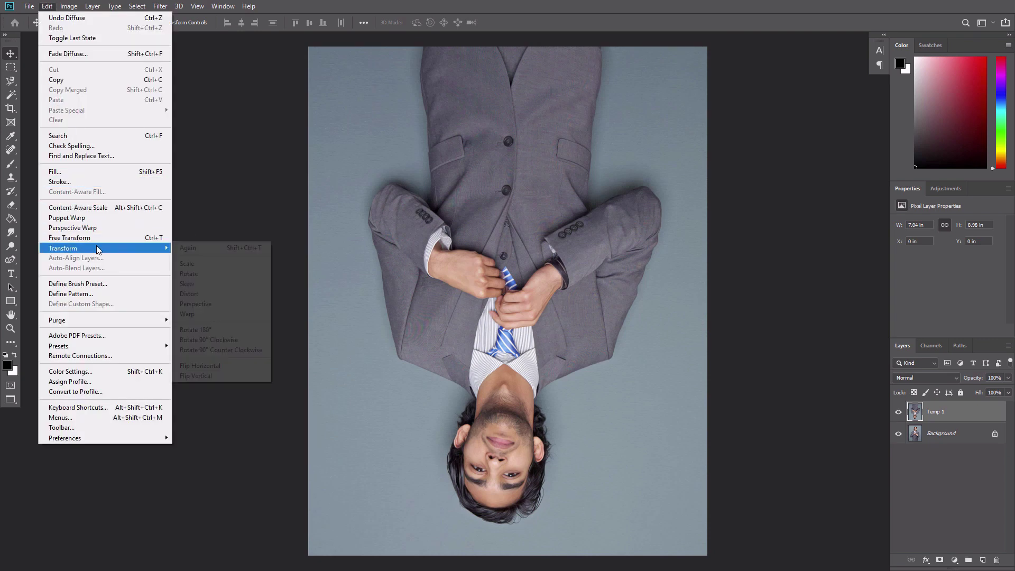
pyautogui.click(205, 329)
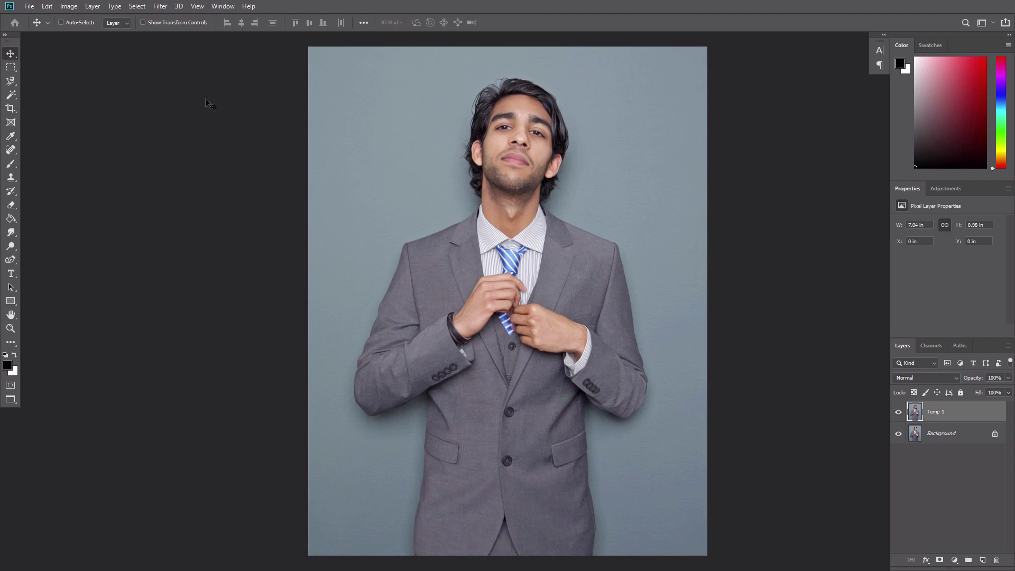
# Apply Smart Sharpen to Temp 1 at 250% amount, 1.5 px radius.
pyautogui.click(165, 7)
pyautogui.moveTo(195, 184)
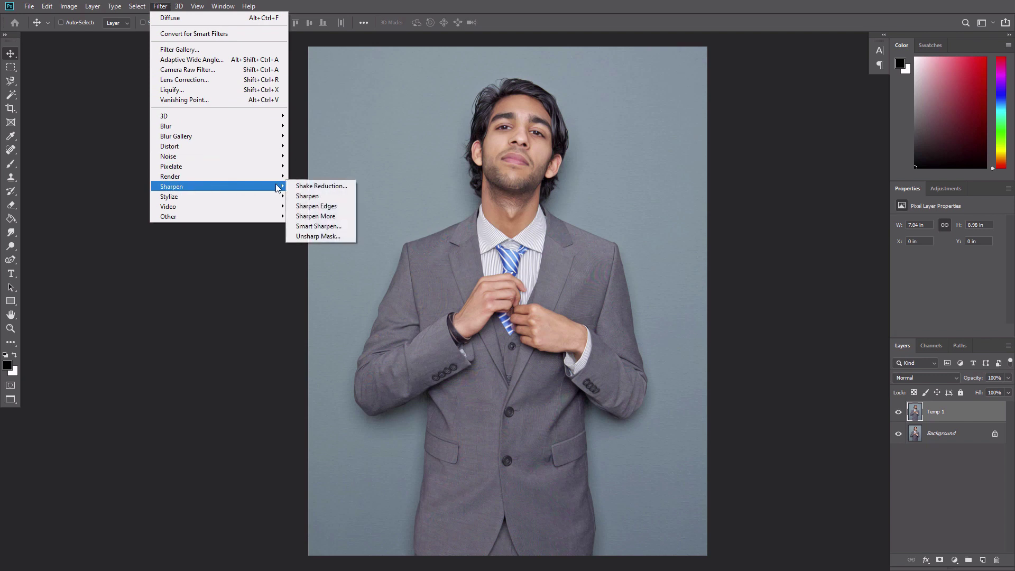
pyautogui.click(325, 226)
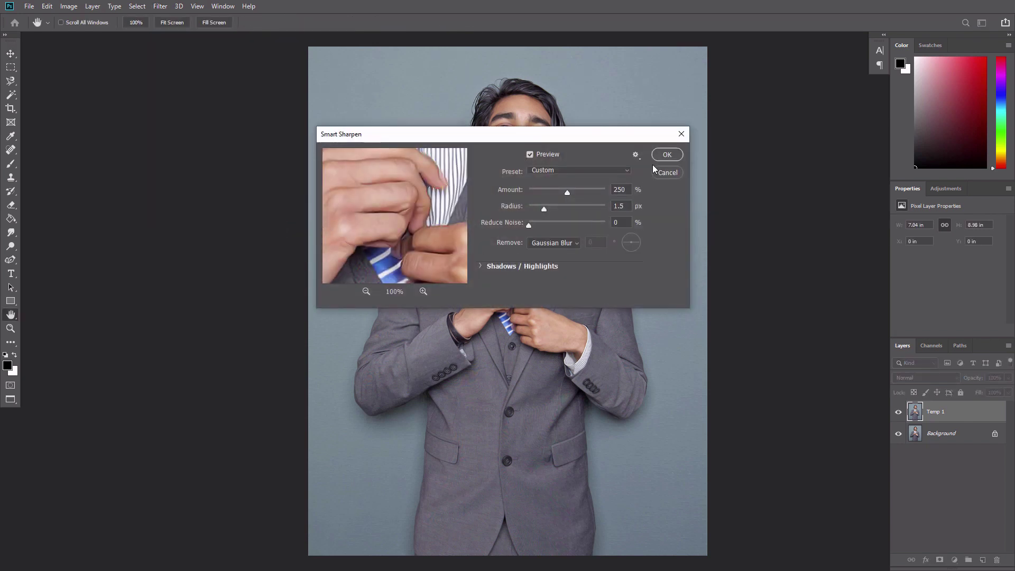
pyautogui.click(667, 155)
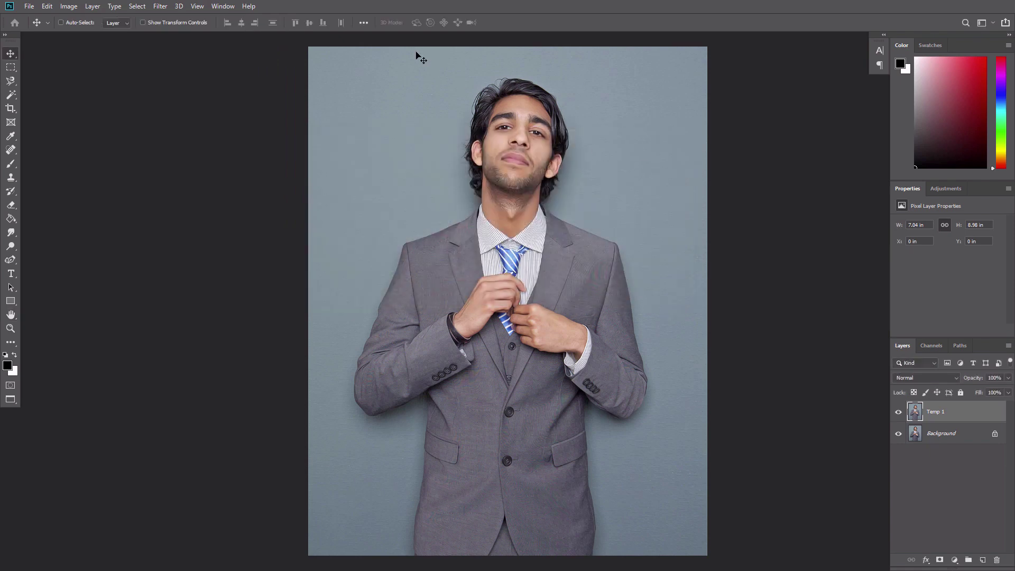
# Apply the Reduce Noise filter to Temp 1.
pyautogui.click(159, 8)
pyautogui.moveTo(211, 156)
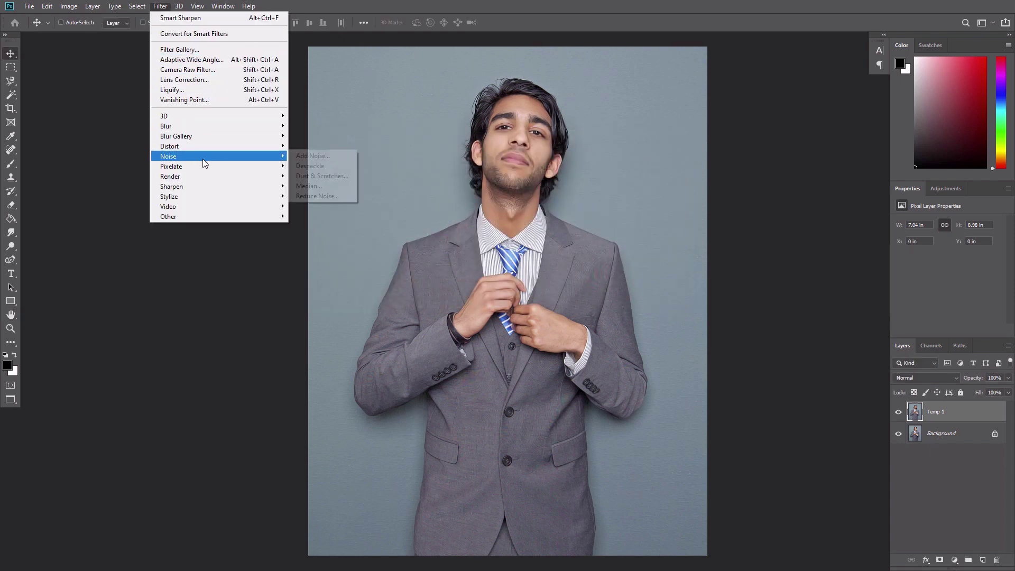
pyautogui.click(323, 195)
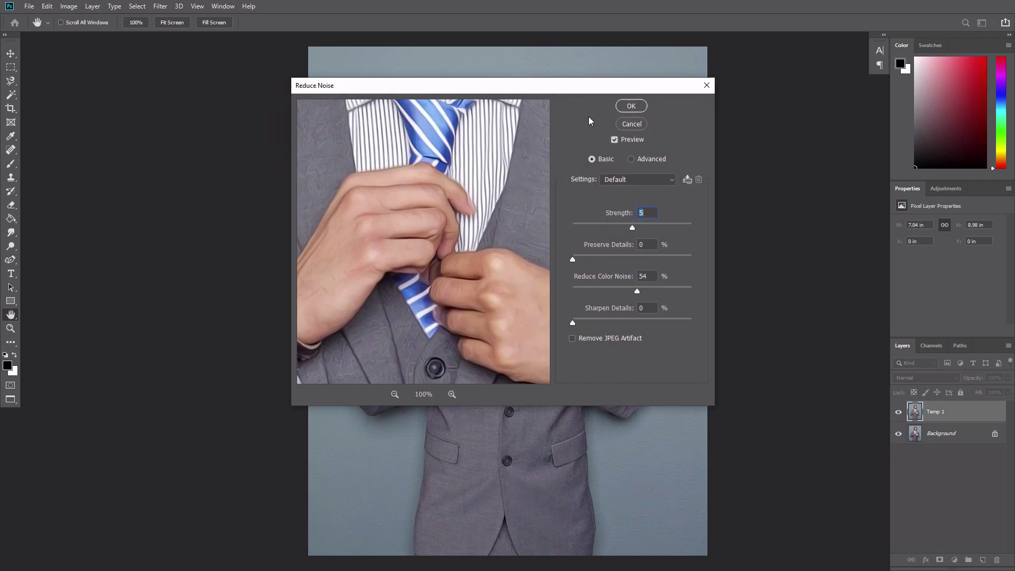
pyautogui.click(632, 105)
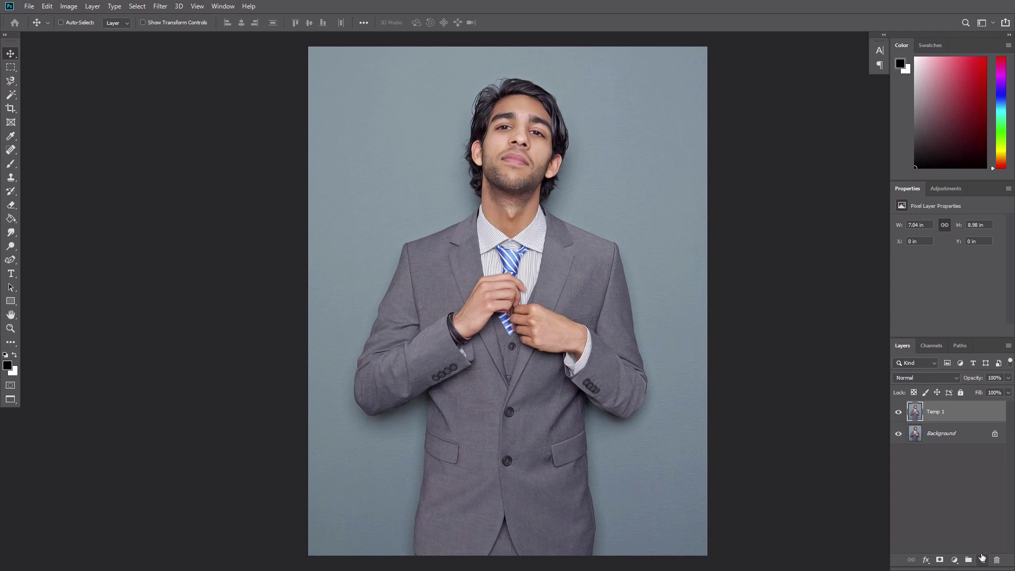
# Add a layer named 'Temp 3' holding a stamped merged copy of the image.
pyautogui.click(983, 559)
pyautogui.doubleClick(937, 412)
pyautogui.write('Temp 3')
pyautogui.press('Return')
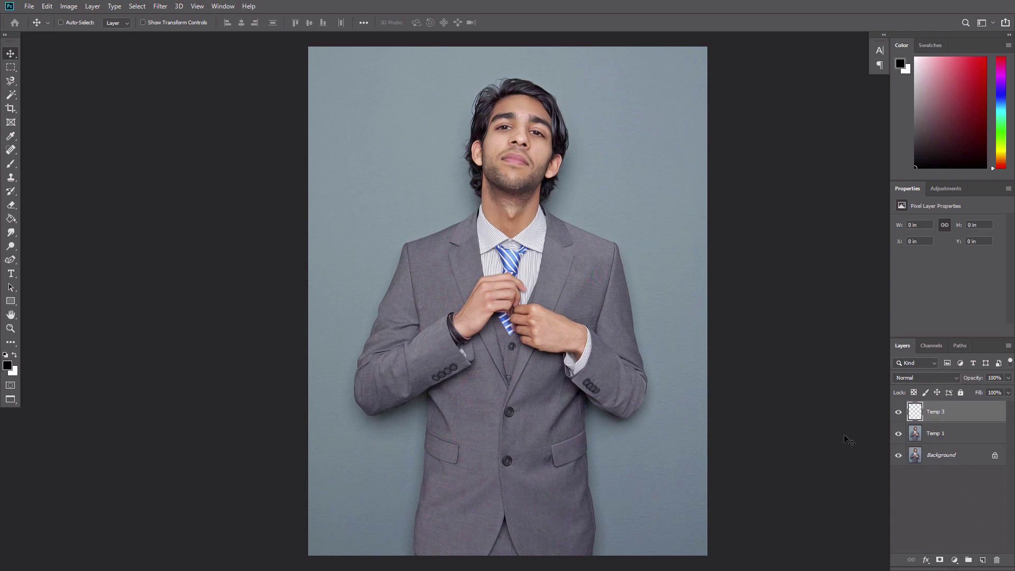
pyautogui.hotkey('ctrl', 'alt', 'shift', 'e')
pyautogui.click(160, 7)
# Apply the Artistic Cutout filter to Temp 3 with Levels 4, Simplicity 0, Fidelity 3.
pyautogui.click(175, 49)
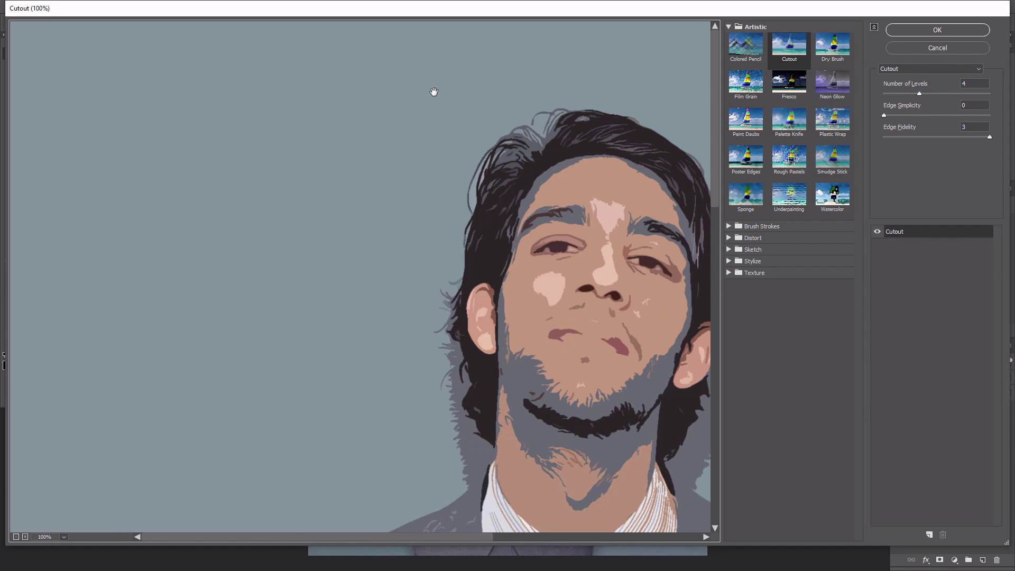
pyautogui.moveTo(511, 243); pyautogui.dragTo(331, 190)
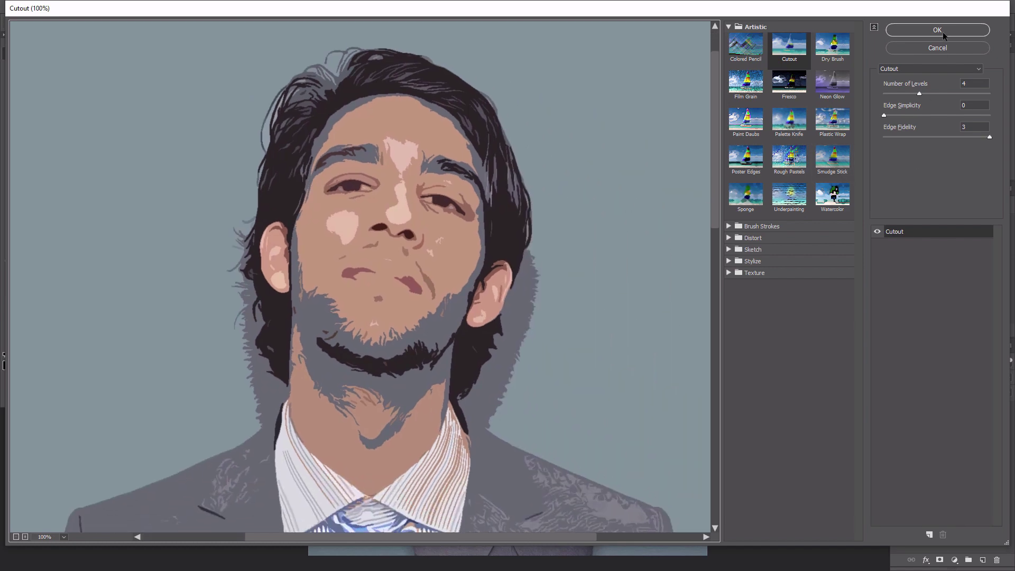
pyautogui.click(938, 30)
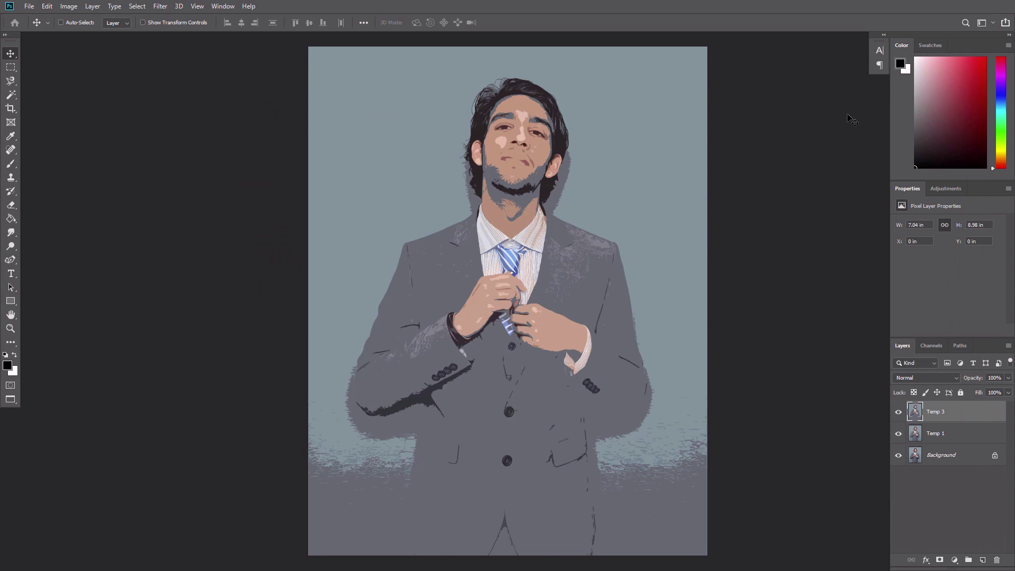
# Set the Temp 3 cutout layer to Soft Light blend at 56% opacity.
pyautogui.click(926, 377)
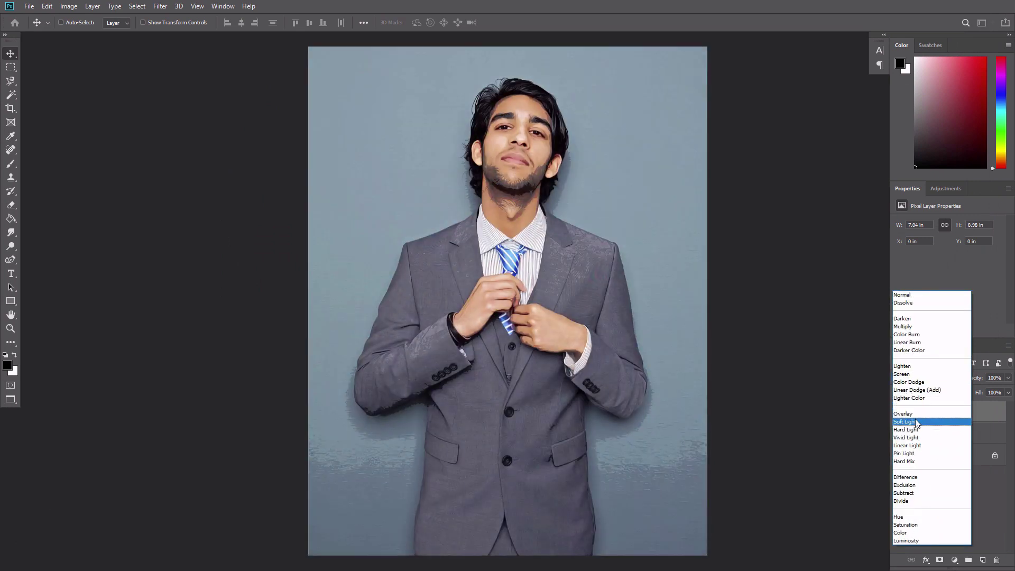
pyautogui.click(918, 421)
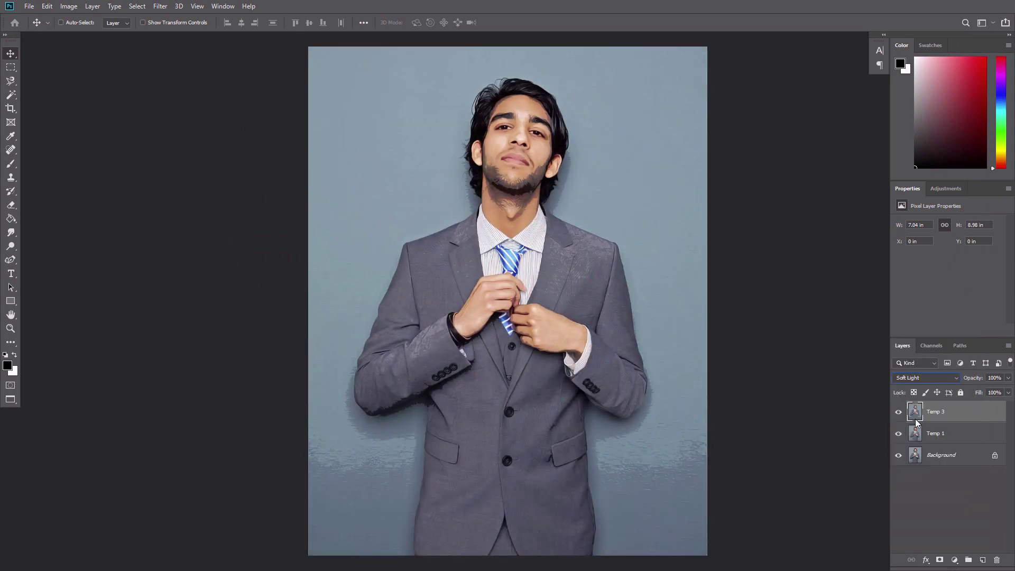
pyautogui.click(999, 379)
pyautogui.write('56')
pyautogui.press('Return')
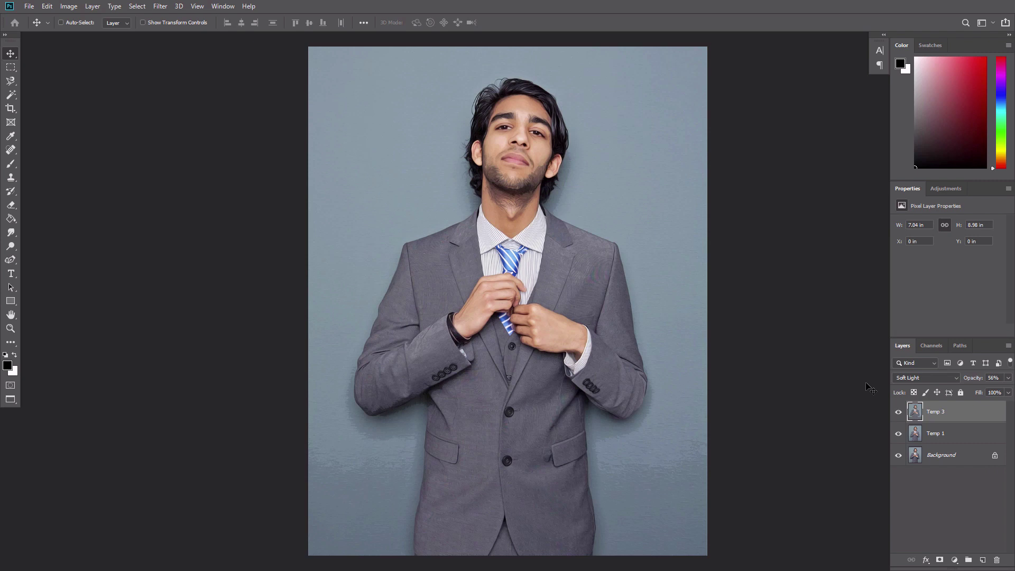
# Delete Temp 3 and rename Temp 1 to 'GTA Art Style'.
pyautogui.press('Delete')
pyautogui.doubleClick(934, 412)
pyautogui.write('GTA Art Style')
pyautogui.press('Return')
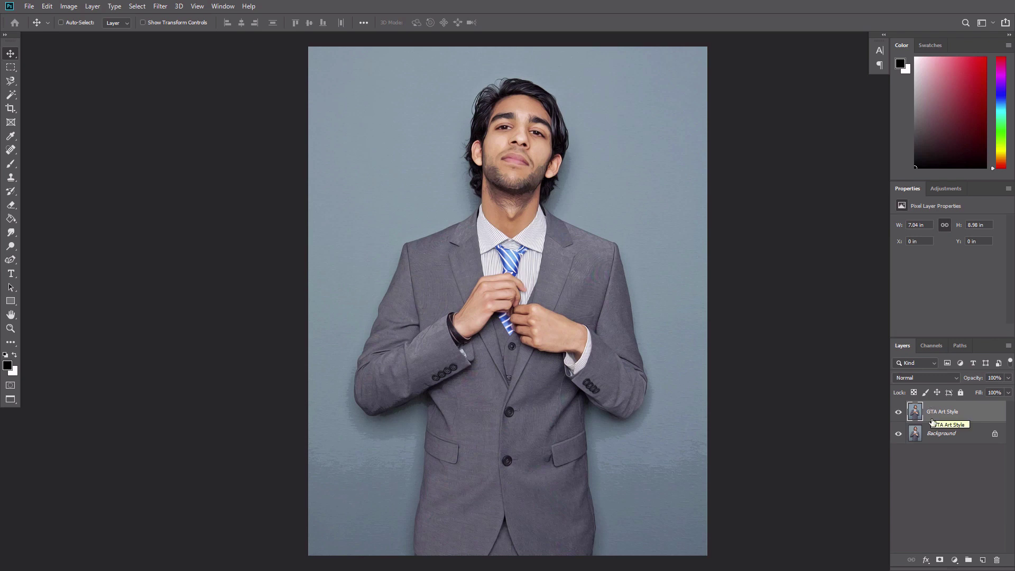
# Hide GTA Art Style and quick-select the grey backdrop on Background, excluding the sleeve cuff.
pyautogui.click(930, 435)
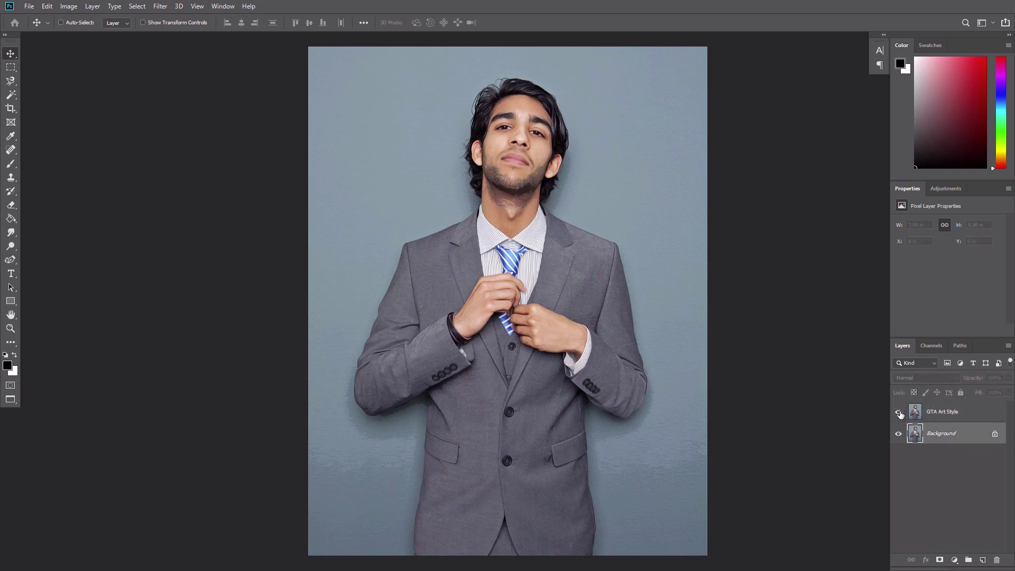
pyautogui.click(899, 413)
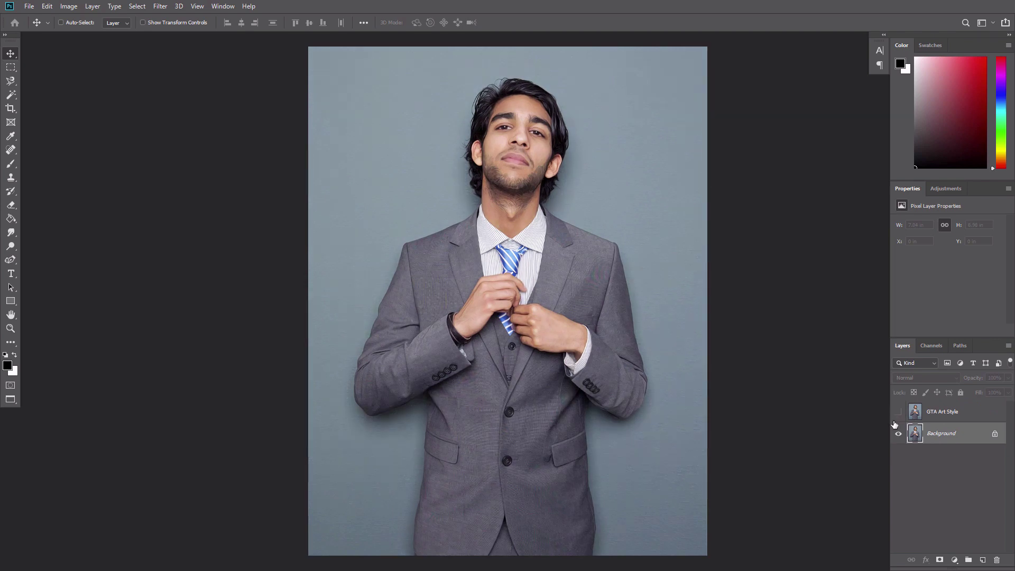
pyautogui.press('w')
pyautogui.click(351, 179)
pyautogui.moveTo(352, 180)
pyautogui.mouseDown()
pyautogui.moveTo(363, 503)
pyautogui.moveTo(661, 476)
pyautogui.moveTo(630, 402)
pyautogui.moveTo(598, 424)
pyautogui.moveTo(605, 417)
pyautogui.mouseUp()
pyautogui.press('[')
pyautogui.press('[')
pyautogui.press('[')
pyautogui.click(411, 394)
pyautogui.press('[')
pyautogui.press('[')
pyautogui.press('[')
pyautogui.press('alt')
pyautogui.moveTo(411, 394); pyautogui.dragTo(377, 421)
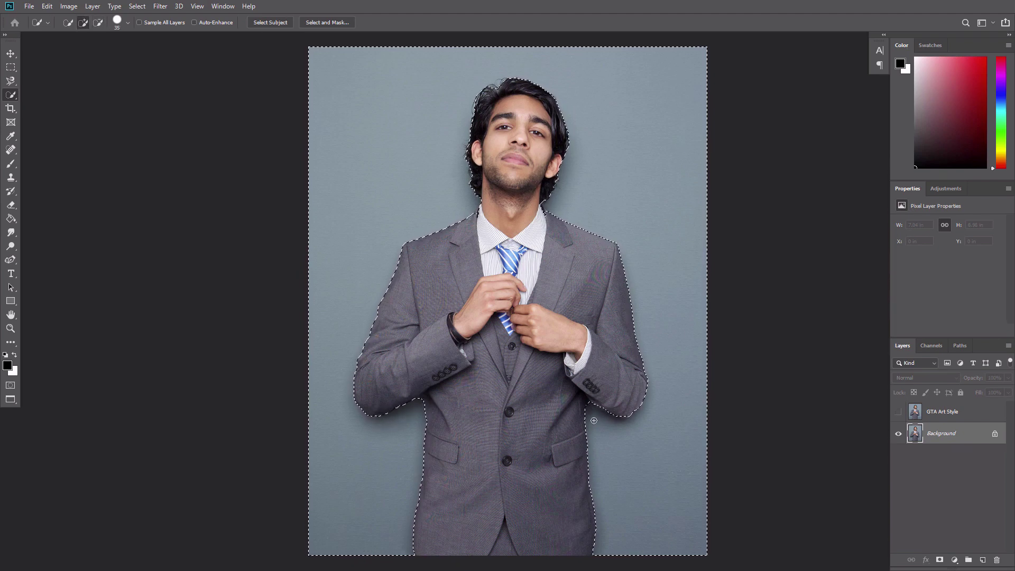
# Invert the selection to the man, smooth it by 5 px, and show GTA Art Style.
pyautogui.hotkey('ctrl', 'shift', 'i')
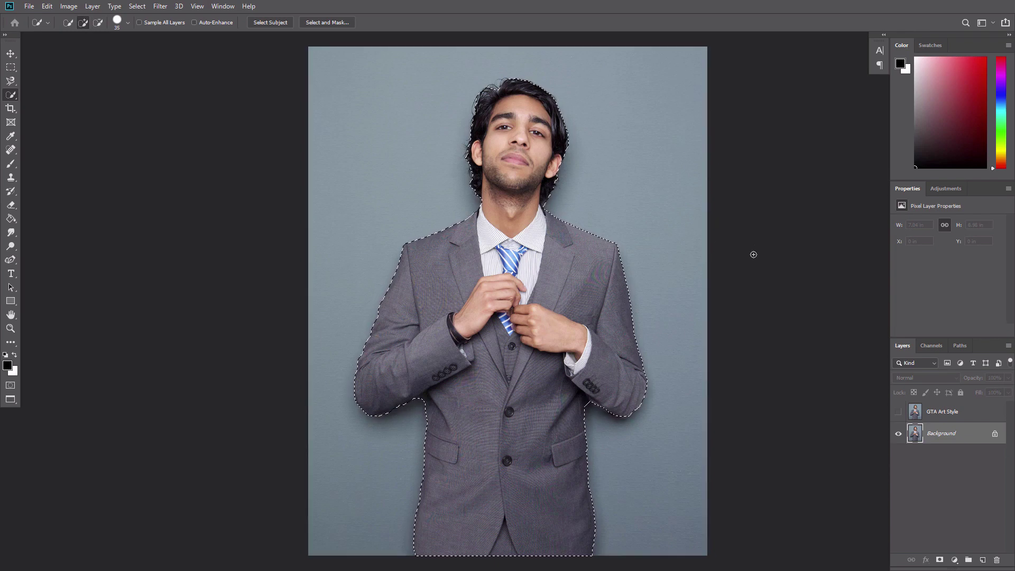
pyautogui.click(137, 5)
pyautogui.moveTo(170, 156)
pyautogui.click(254, 165)
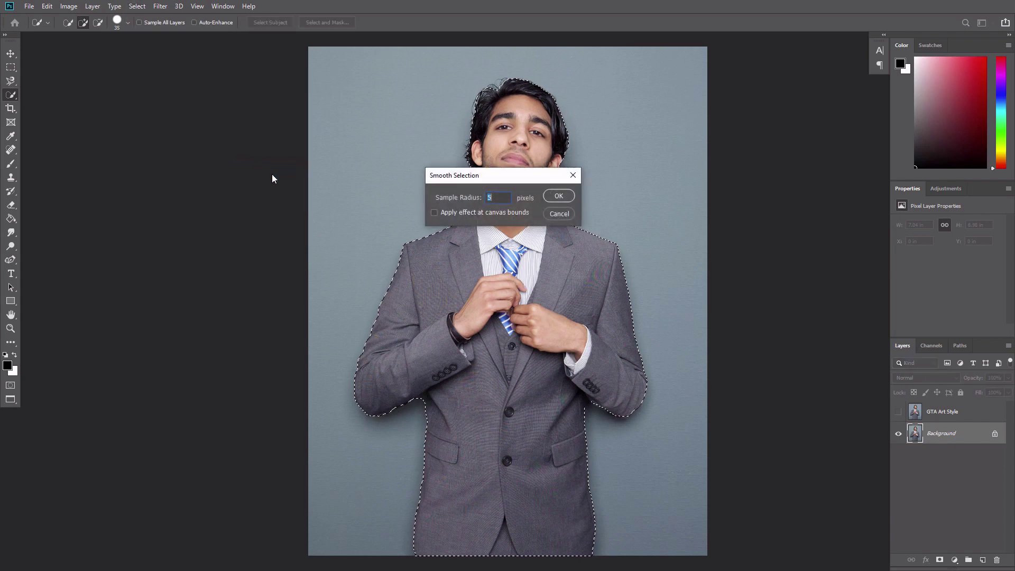
pyautogui.click(559, 196)
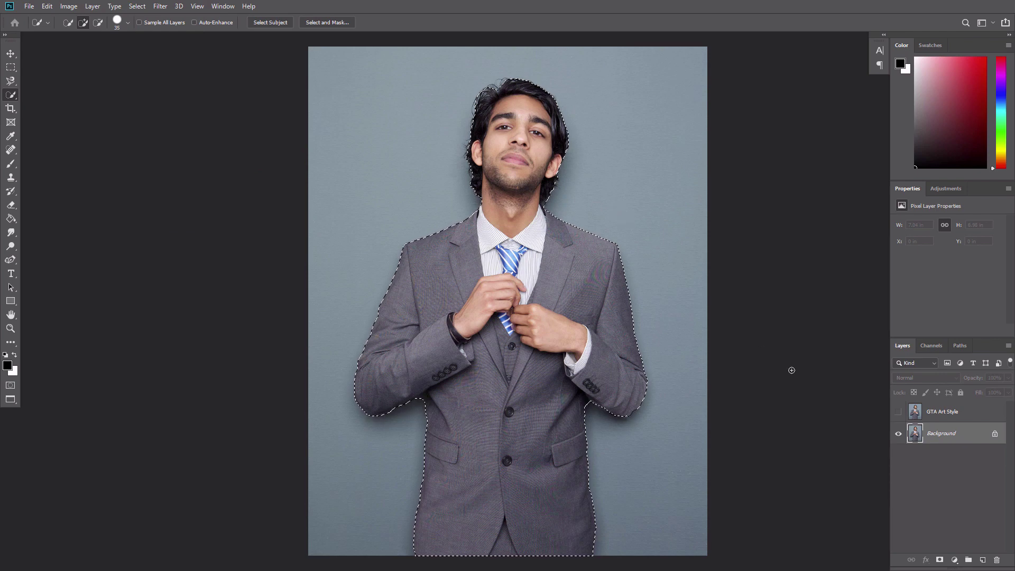
pyautogui.click(899, 412)
# Add a new layer above GTA Art Style named 'Subject Stroke'.
pyautogui.click(952, 415)
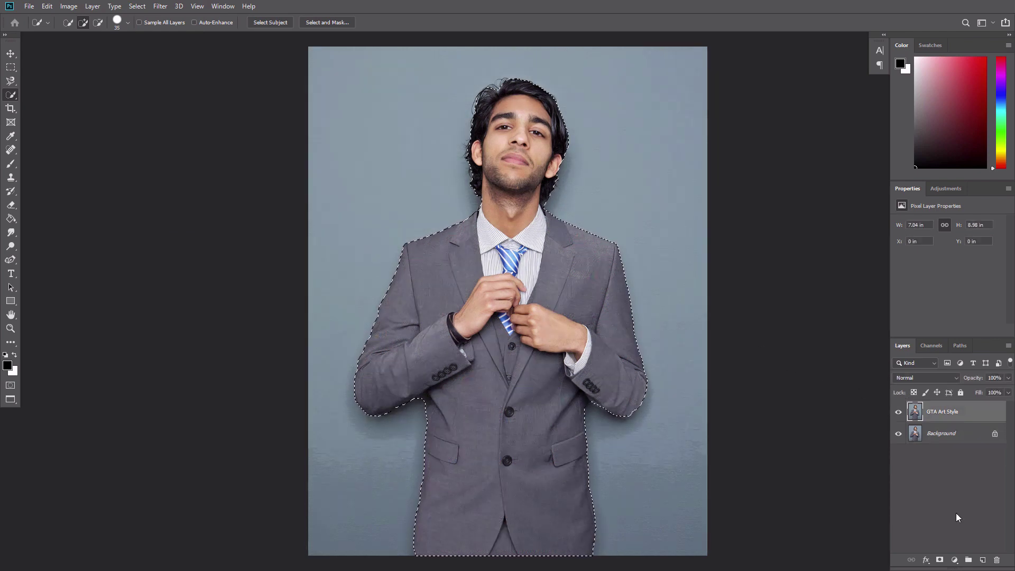
pyautogui.click(983, 560)
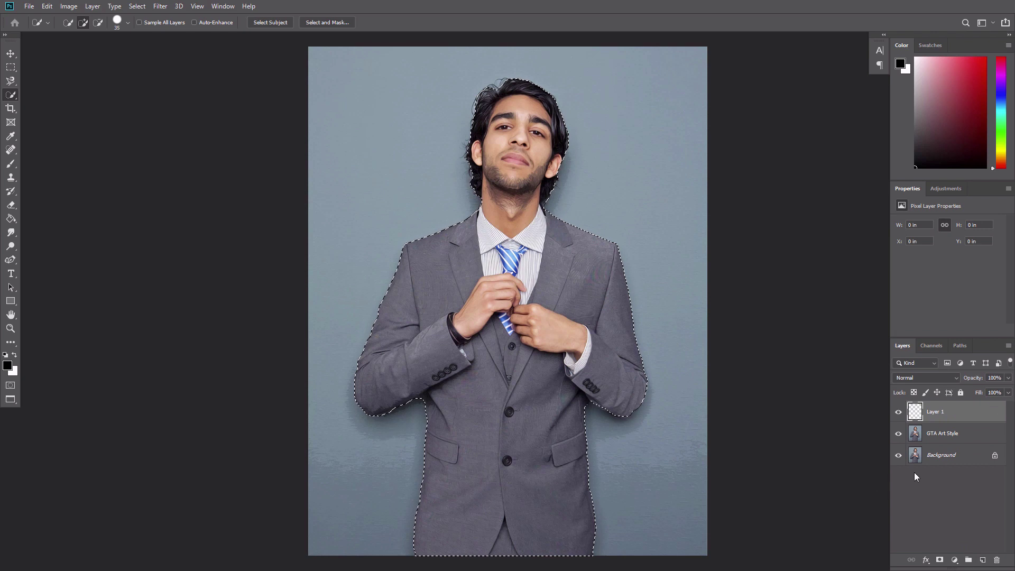
pyautogui.doubleClick(936, 412)
pyautogui.write('Subject Strokem')
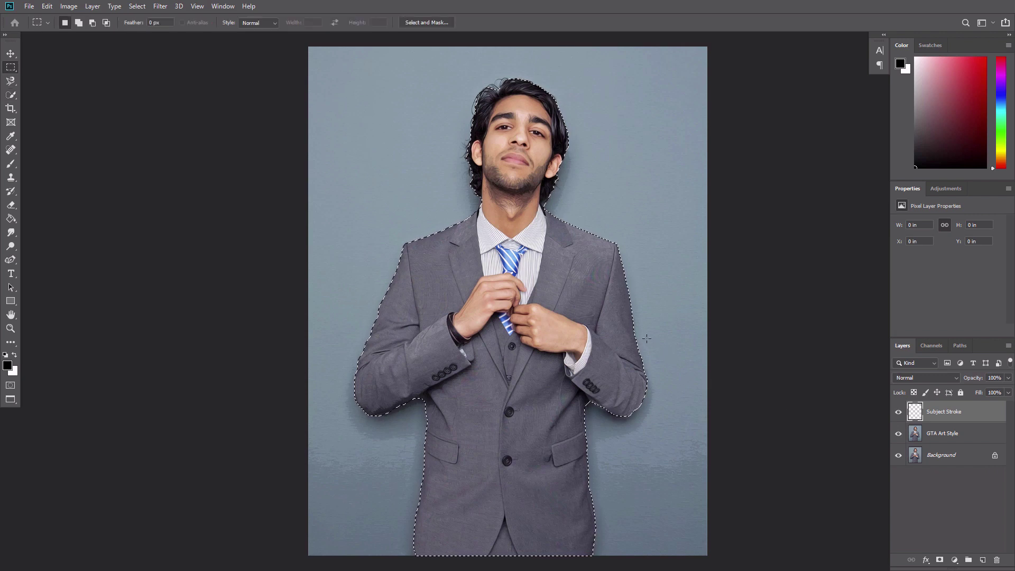
# Stroke the selection with a 5 px black outside line, then deselect.
pyautogui.rightClick(622, 326)
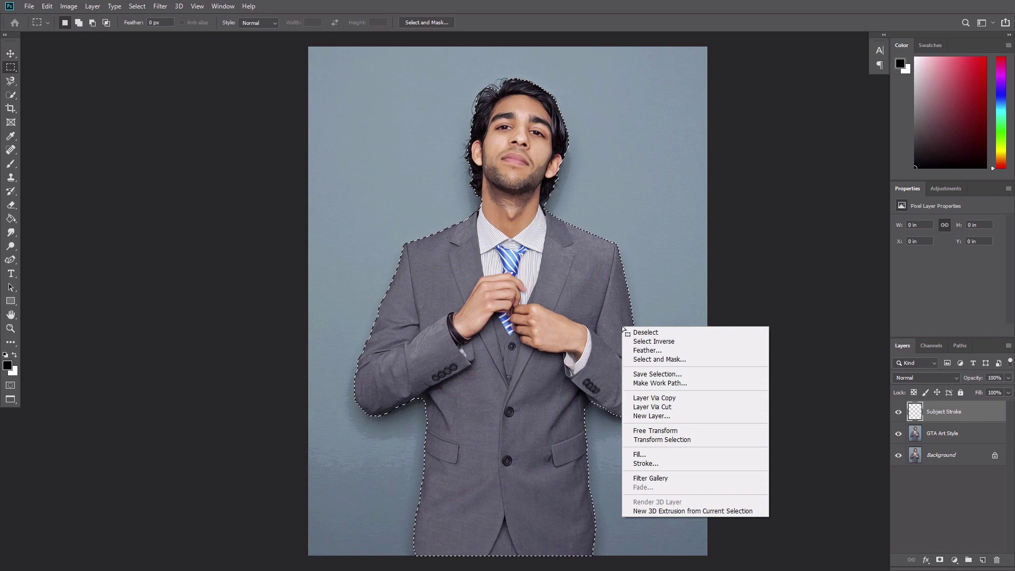
pyautogui.click(642, 462)
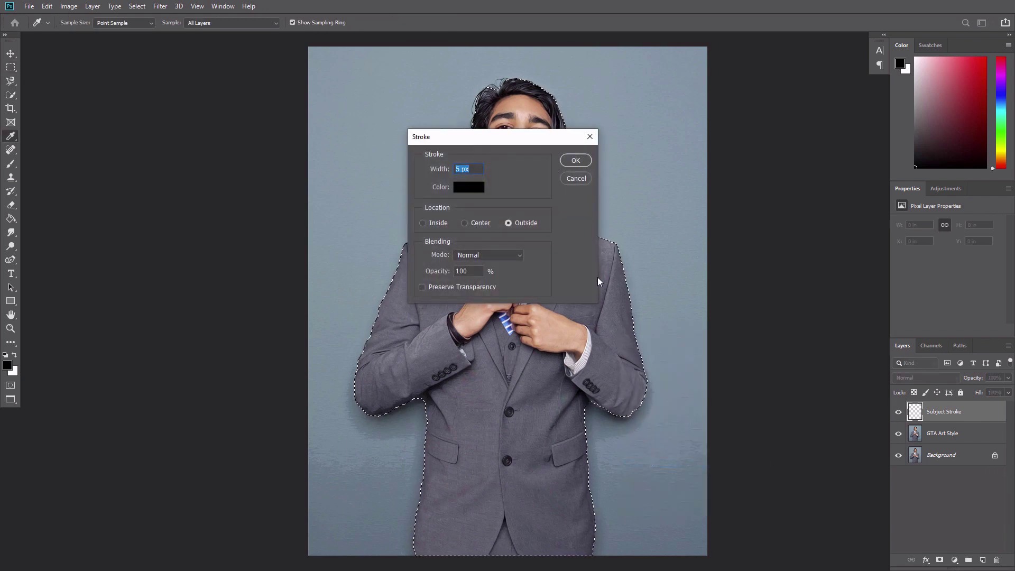
pyautogui.click(575, 160)
pyautogui.hotkey('ctrl', 'd')
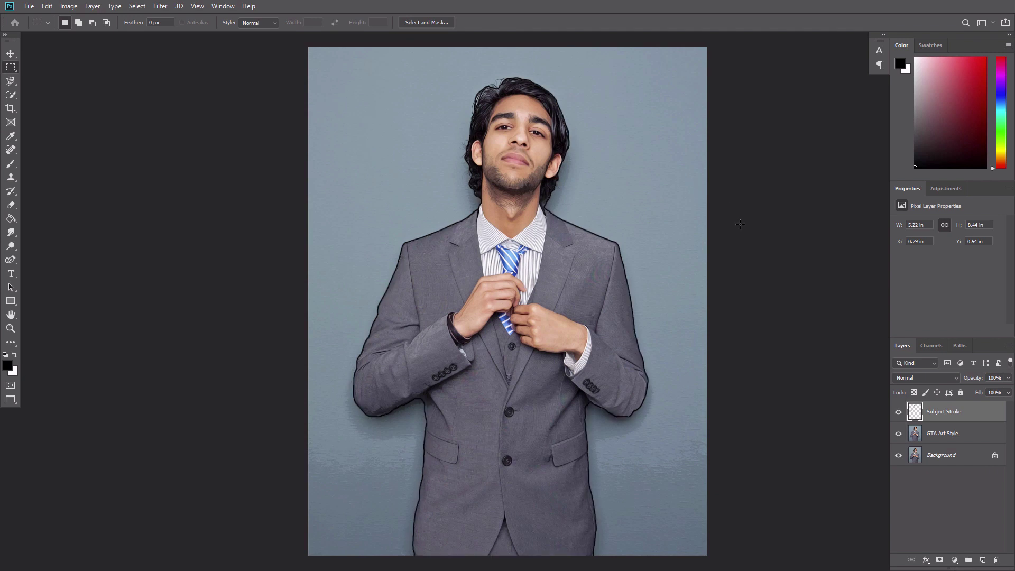
# Add a Gradient Map layer named 'Overall Contrast' in Soft Light at 28% opacity.
pyautogui.click(957, 559)
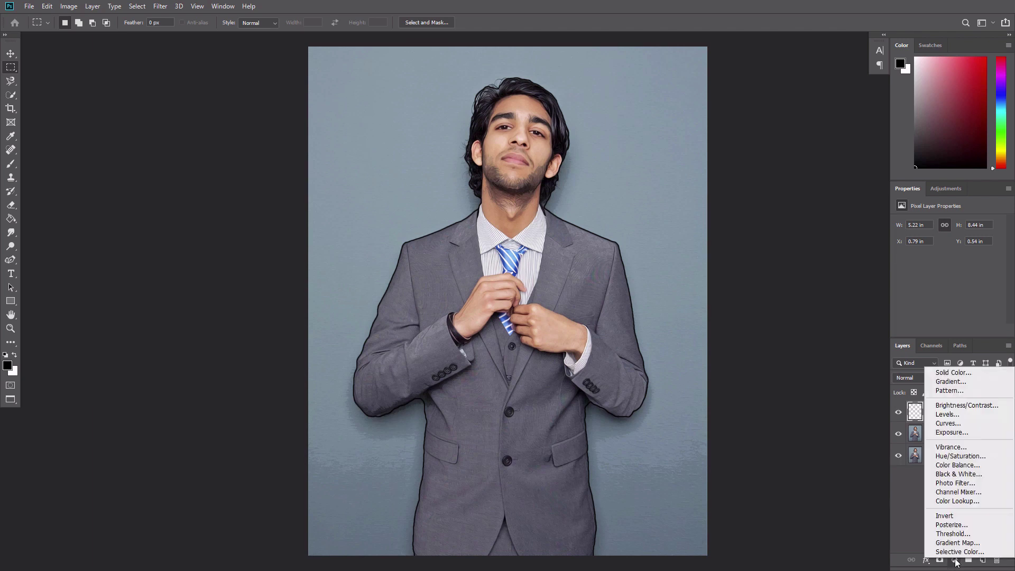
pyautogui.click(958, 543)
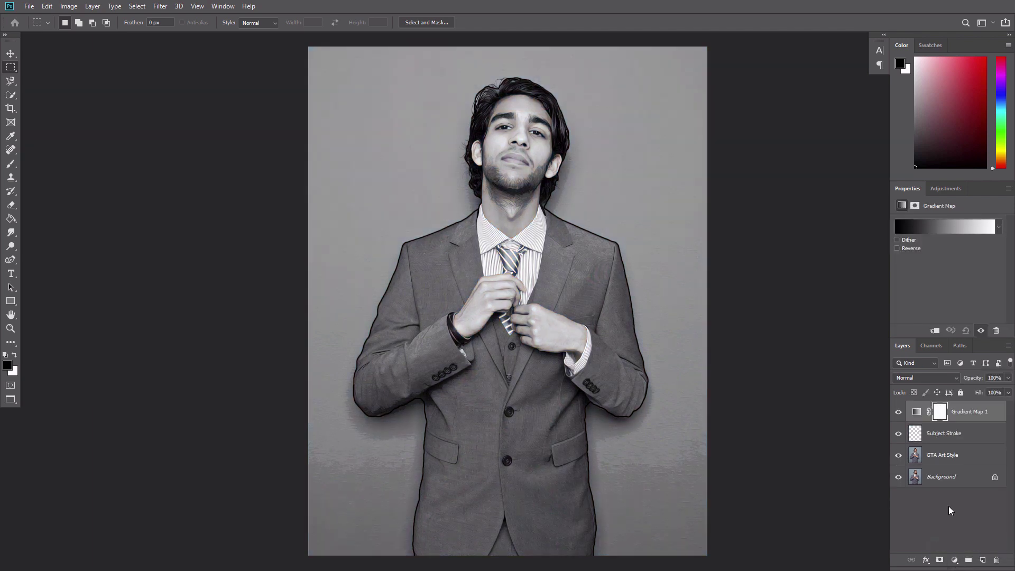
pyautogui.doubleClick(956, 415)
pyautogui.write('Overall Contrast')
pyautogui.press('Return')
pyautogui.click(933, 380)
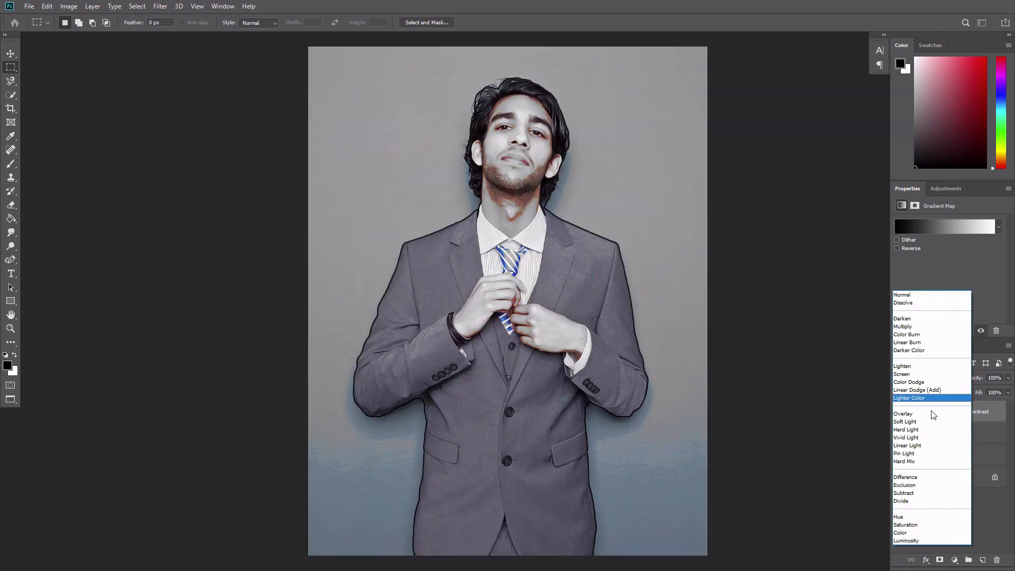
pyautogui.click(934, 415)
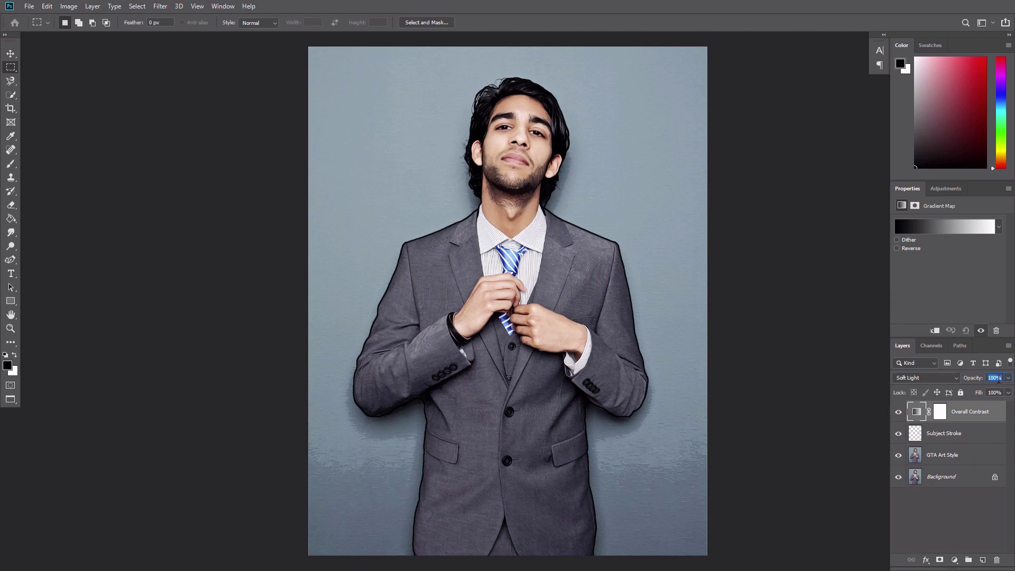
pyautogui.write('28')
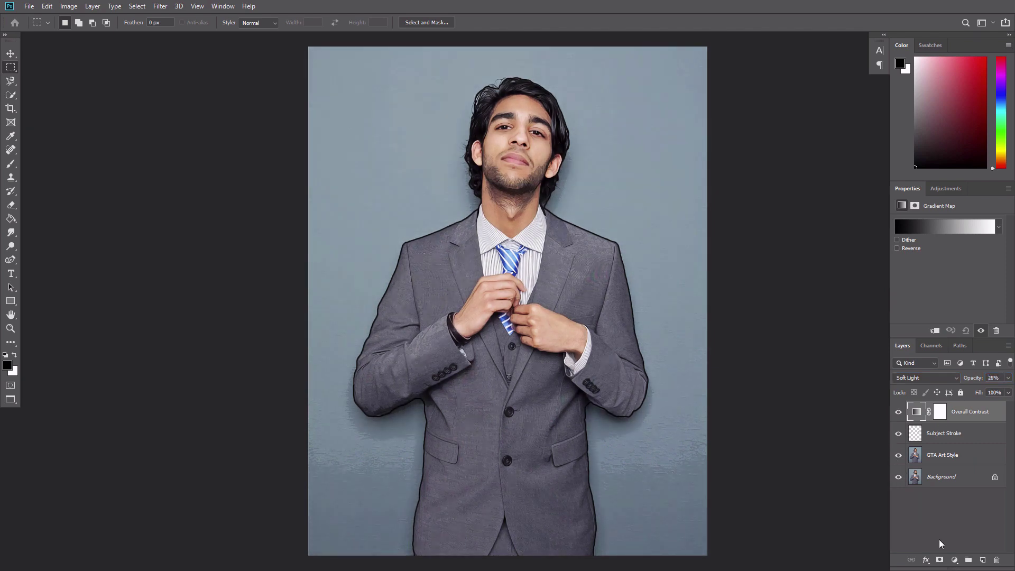
# Add a Levels layer named 'Overall Brightness' with the white input at 243.
pyautogui.click(955, 560)
pyautogui.click(960, 415)
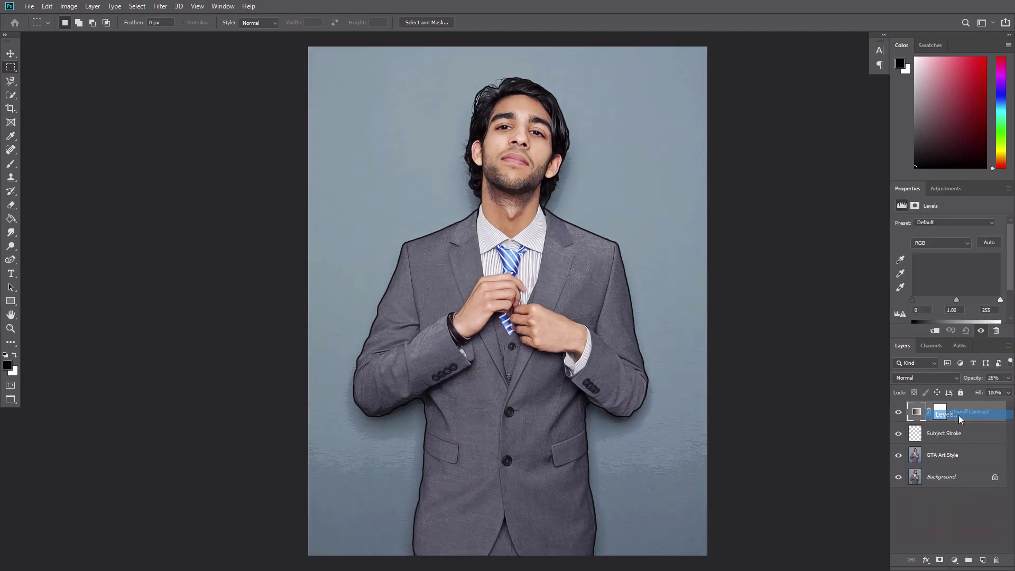
pyautogui.doubleClick(959, 413)
pyautogui.write('Overall Brightness')
pyautogui.press('Return')
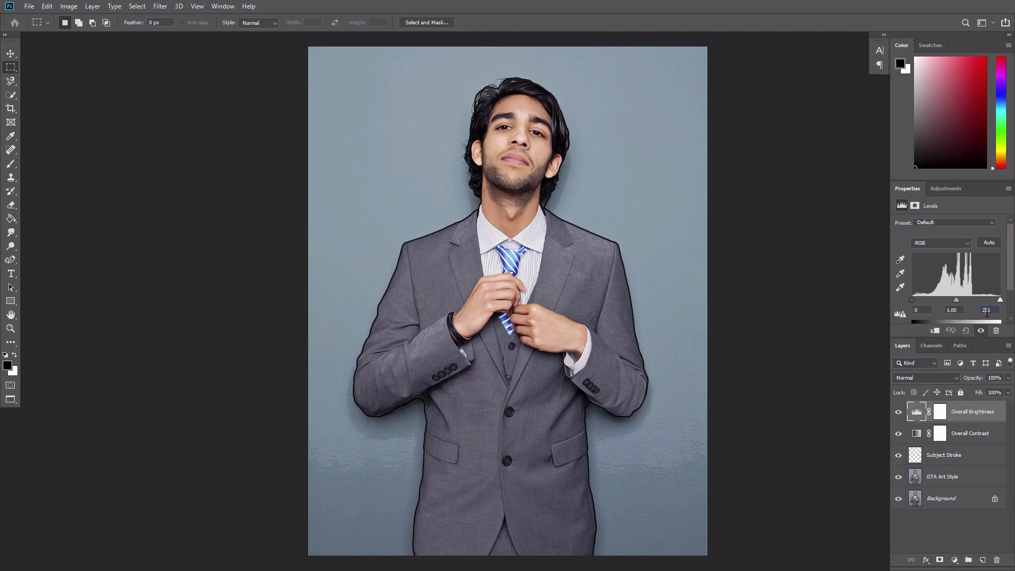
pyautogui.write('243')
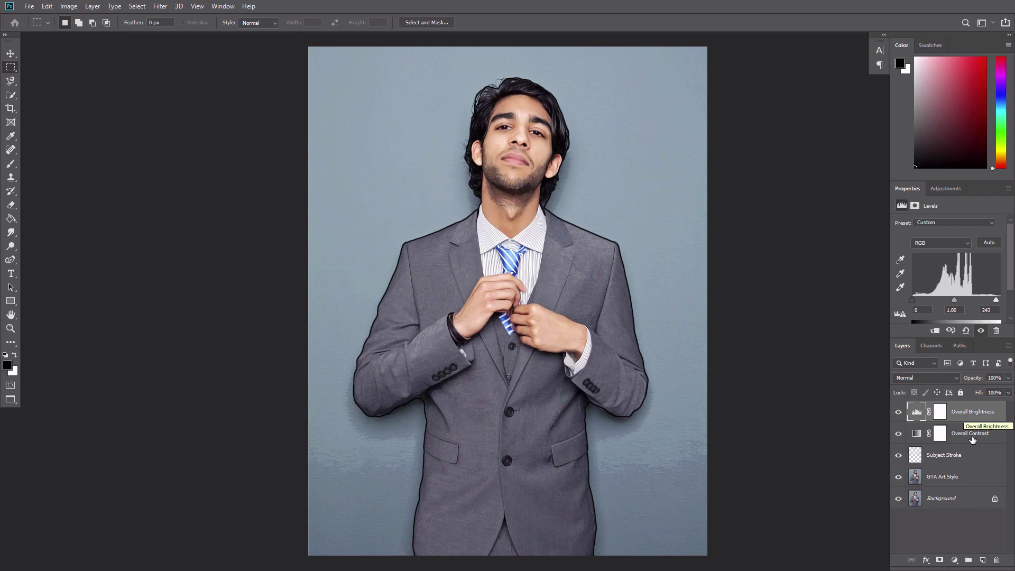
# Add a Hue/Saturation layer named 'Overall Saturation' with Saturation +25.
pyautogui.click(955, 560)
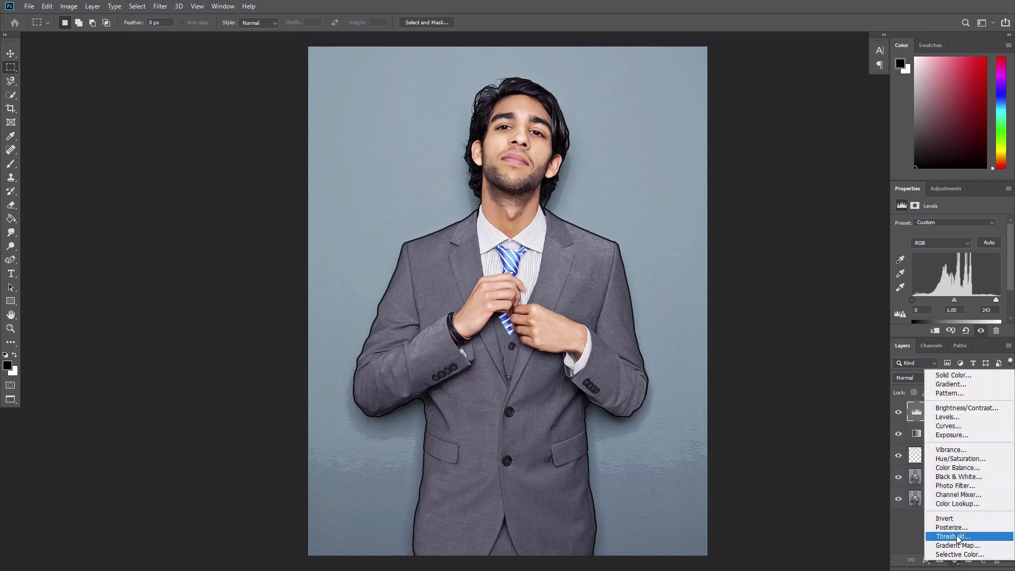
pyautogui.click(961, 459)
pyautogui.doubleClick(964, 412)
pyautogui.write('Overall Saturation')
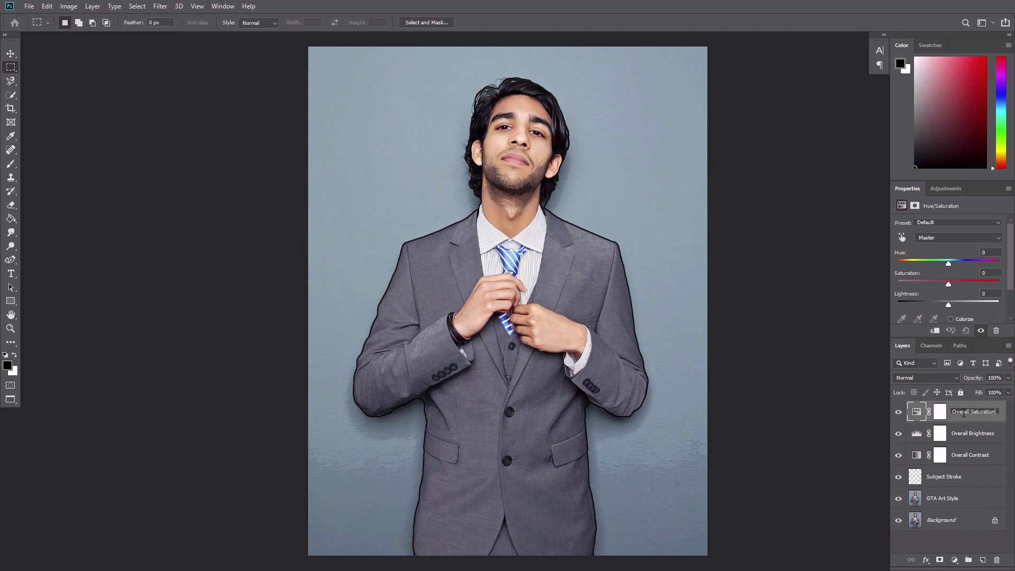
pyautogui.press('Return')
pyautogui.write('25')
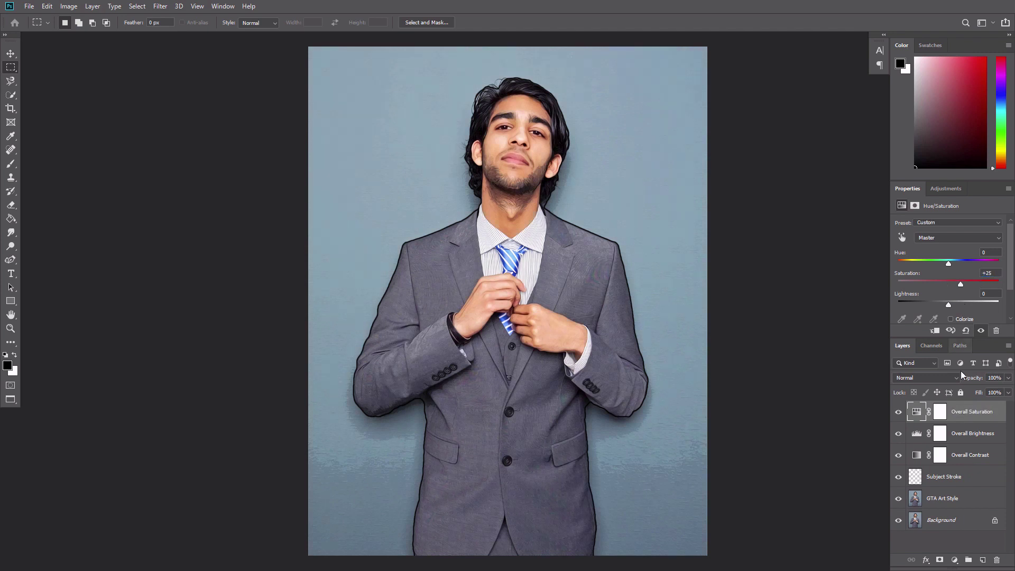
# Add a Curves adjustment layer and name it 'Color Look'.
pyautogui.click(955, 560)
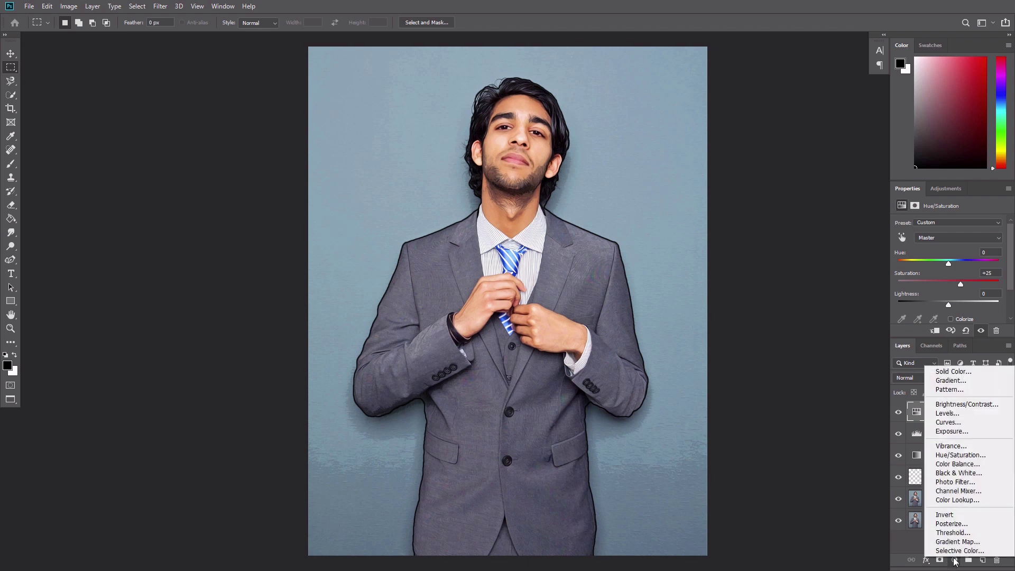
pyautogui.click(948, 423)
pyautogui.doubleClick(956, 412)
pyautogui.write('Color Look')
pyautogui.press('Return')
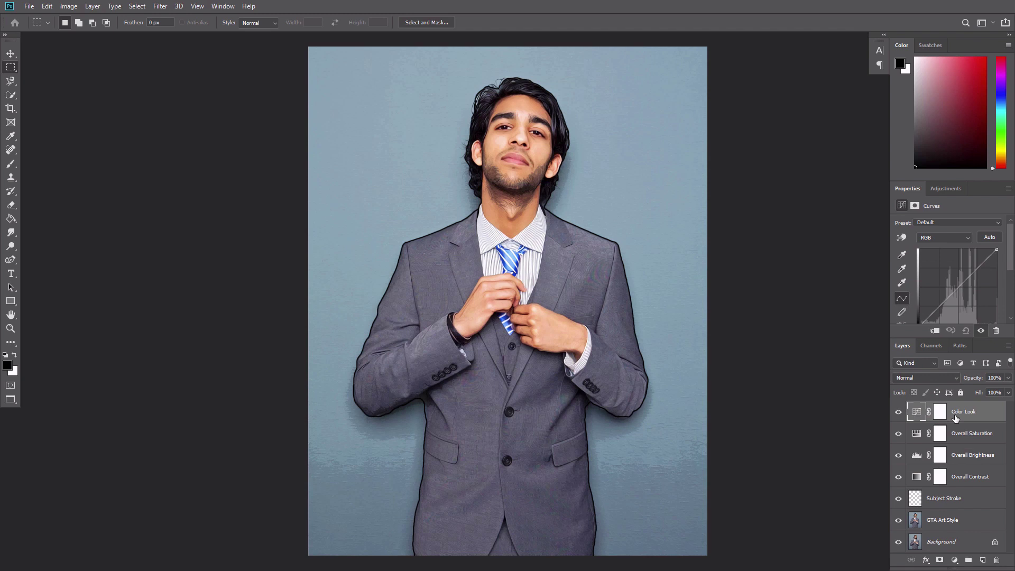
# Lower the Red curve's shadows and lift its highlights, then switch the curve to Blue.
pyautogui.moveTo(947, 299); pyautogui.dragTo(948, 303)
pyautogui.moveTo(978, 269); pyautogui.dragTo(979, 265)
pyautogui.moveTo(947, 302); pyautogui.dragTo(942, 306)
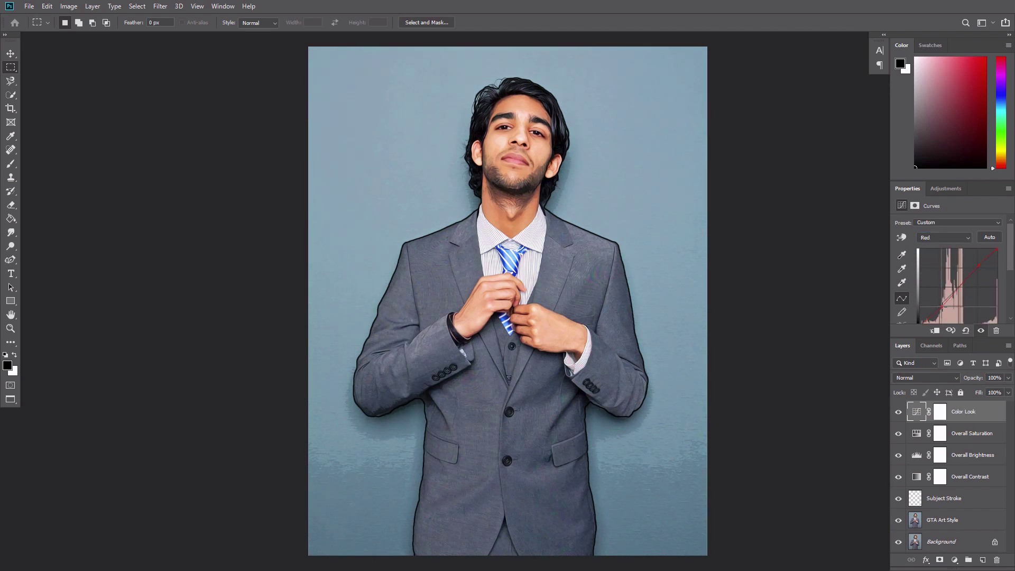
pyautogui.click(944, 238)
pyautogui.click(956, 280)
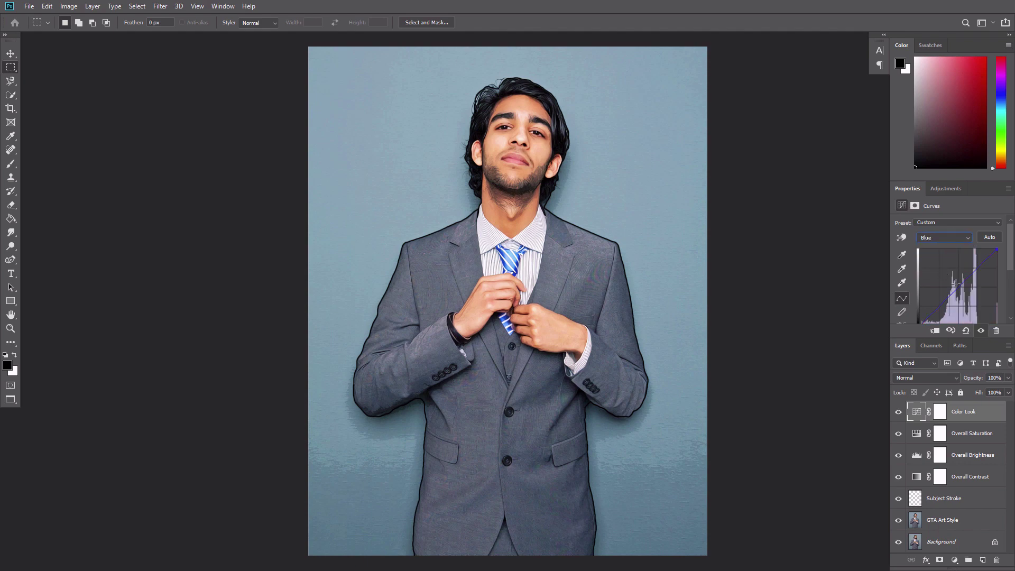
pyautogui.click(978, 418)
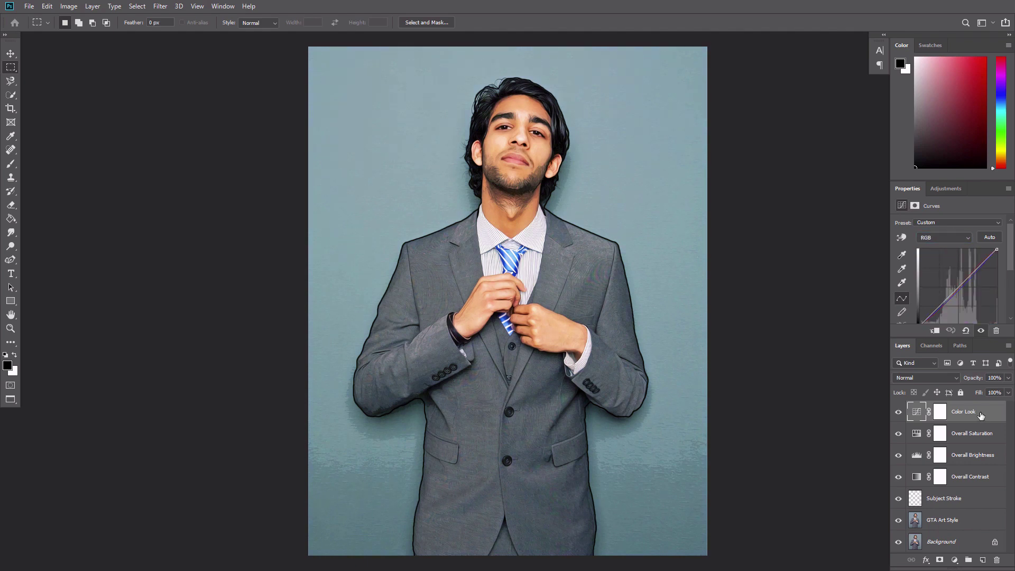
# On the Subject Stroke layer, select the background around the man with the Magic Wand.
pyautogui.press('w')
pyautogui.click(952, 498)
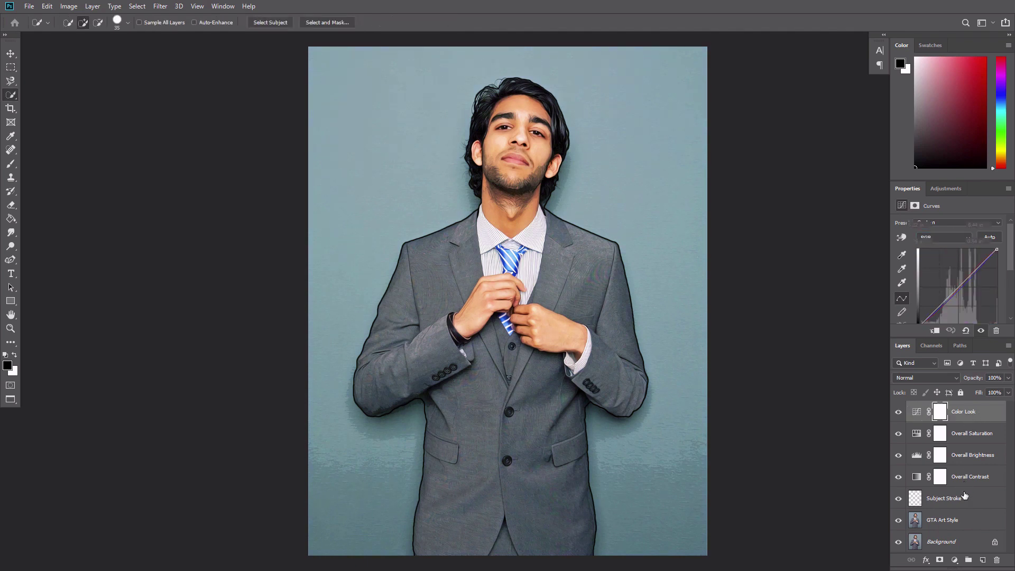
pyautogui.rightClick(10, 95)
pyautogui.click(64, 106)
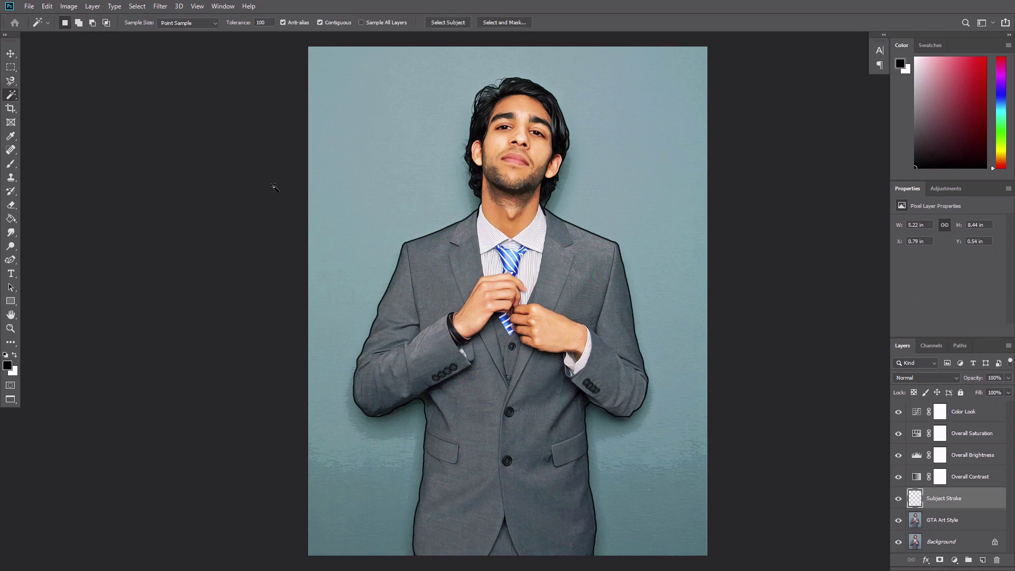
pyautogui.click(348, 210)
# Add a background-masked Brightness/Contrast layer above Color Look named 'Background Brightness'.
pyautogui.click(963, 412)
pyautogui.click(955, 560)
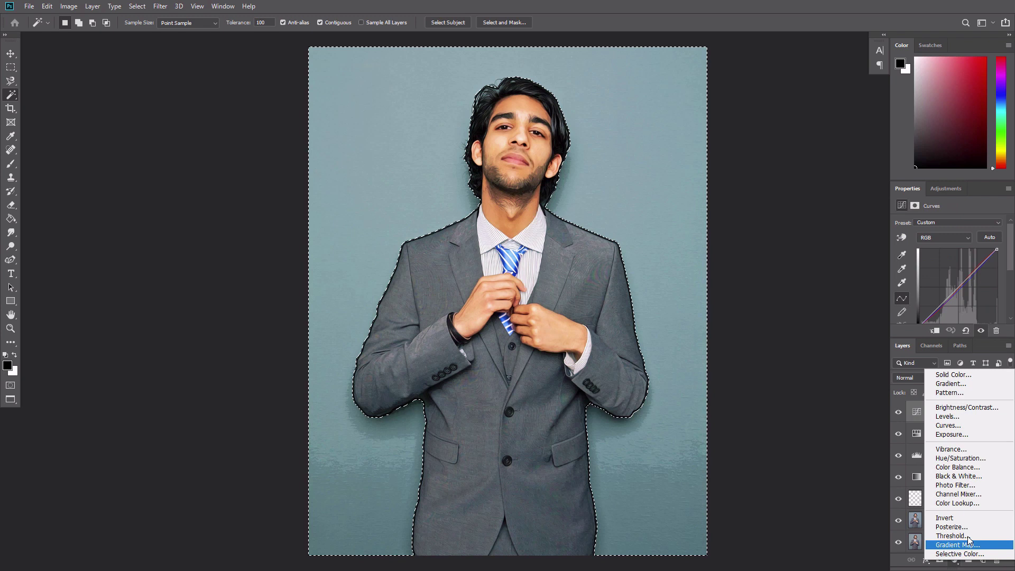
pyautogui.click(985, 408)
pyautogui.doubleClick(968, 412)
pyautogui.write('Background Brightn')
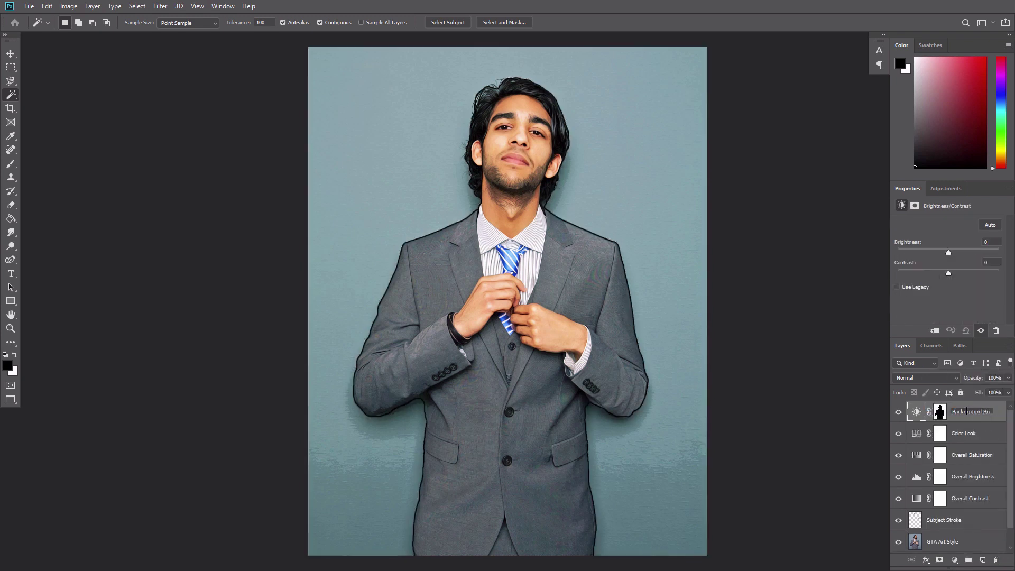